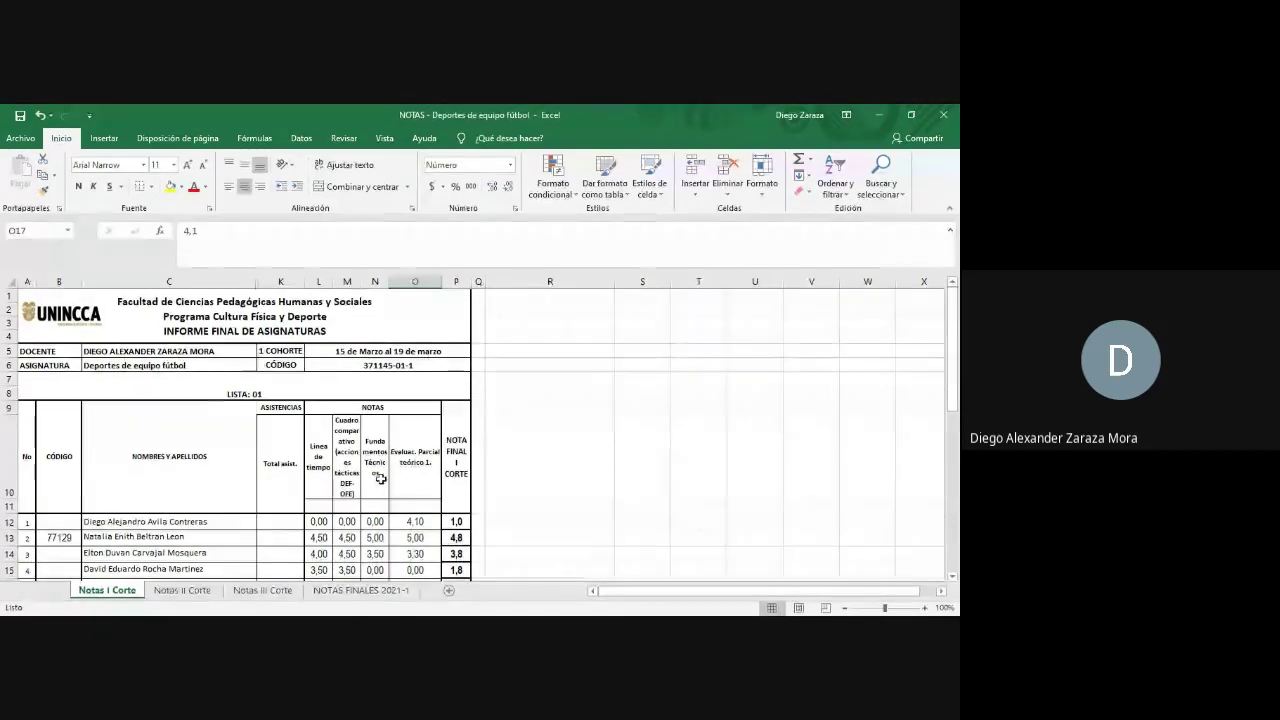
Step: Examine the evaluation headings in L10:O10 and the NOTA FINAL I CORTE averages in P12:P20 on the Notas I Corte sheet
{"action": "scroll", "coordinate": [364, 468], "scroll_direction": "down", "scroll_amount": 4}
{"action": "scroll", "coordinate": [364, 468], "scroll_direction": "up", "scroll_amount": 2}
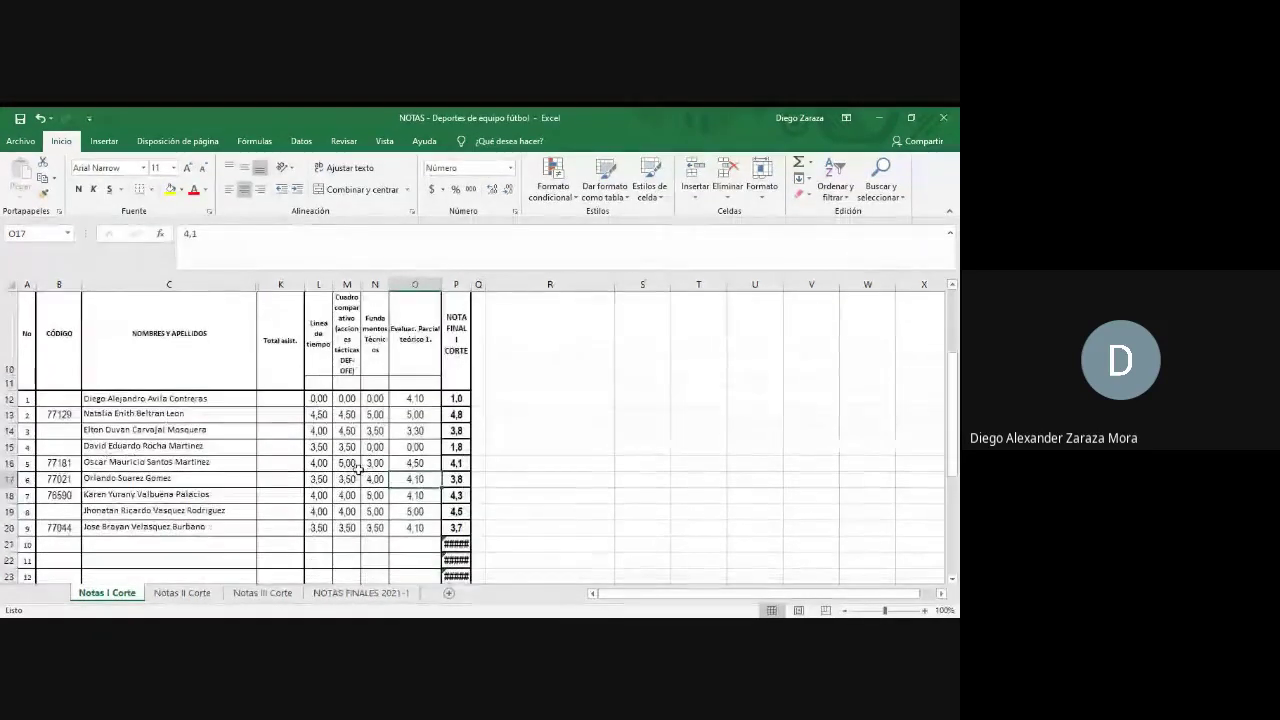
{"action": "left_click", "coordinate": [71, 399]}
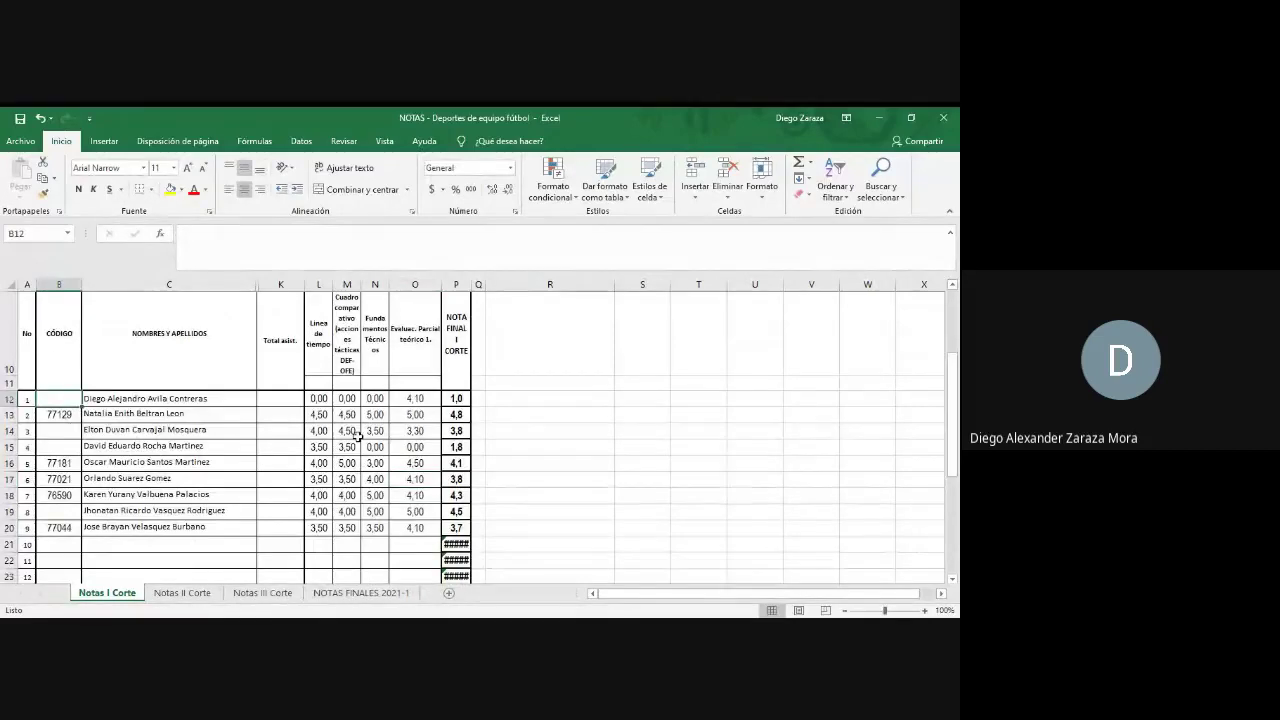
{"action": "scroll", "coordinate": [370, 402], "scroll_direction": "up", "scroll_amount": 3}
{"action": "scroll", "coordinate": [350, 405], "scroll_direction": "down", "scroll_amount": 3}
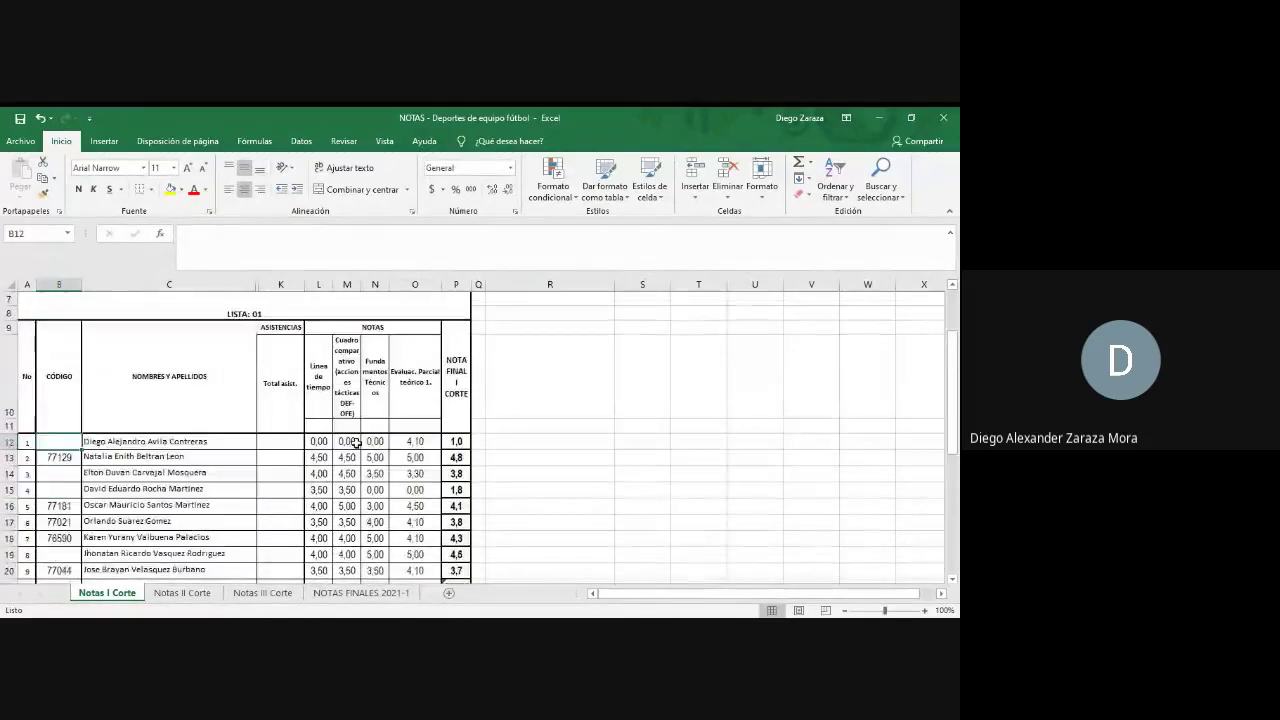
{"action": "left_click", "coordinate": [320, 345]}
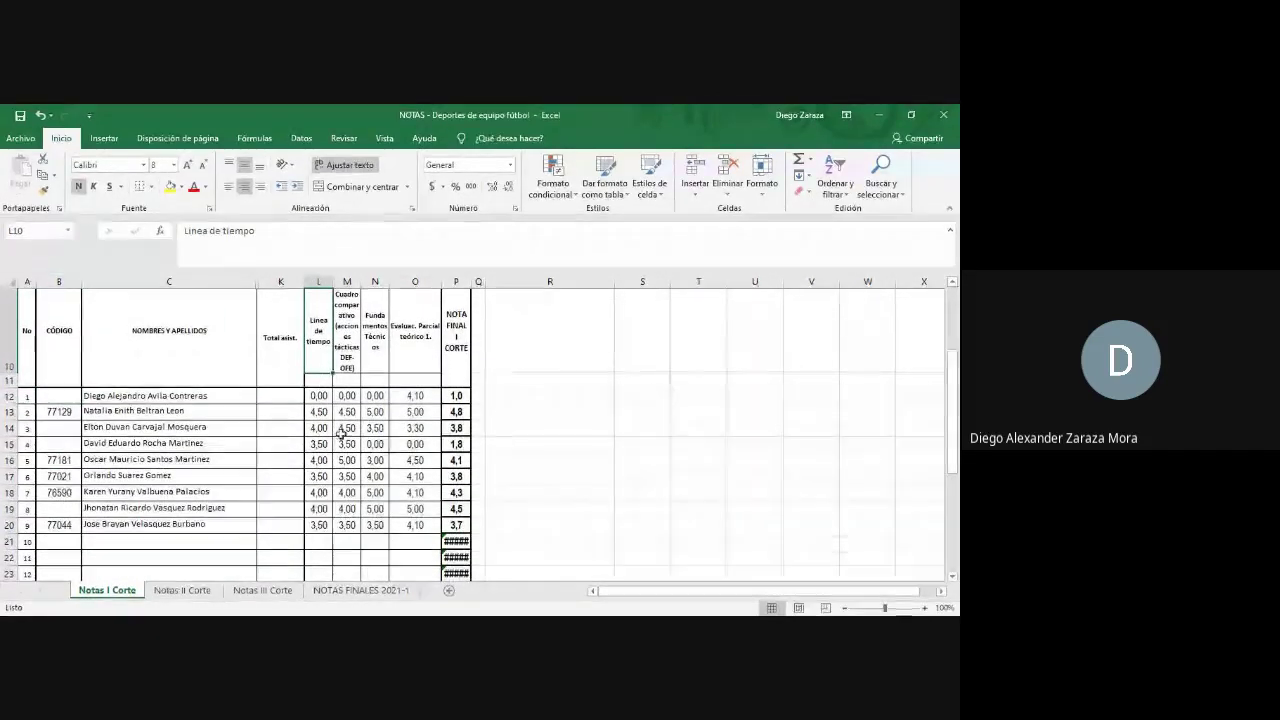
{"action": "left_click", "coordinate": [346, 335]}
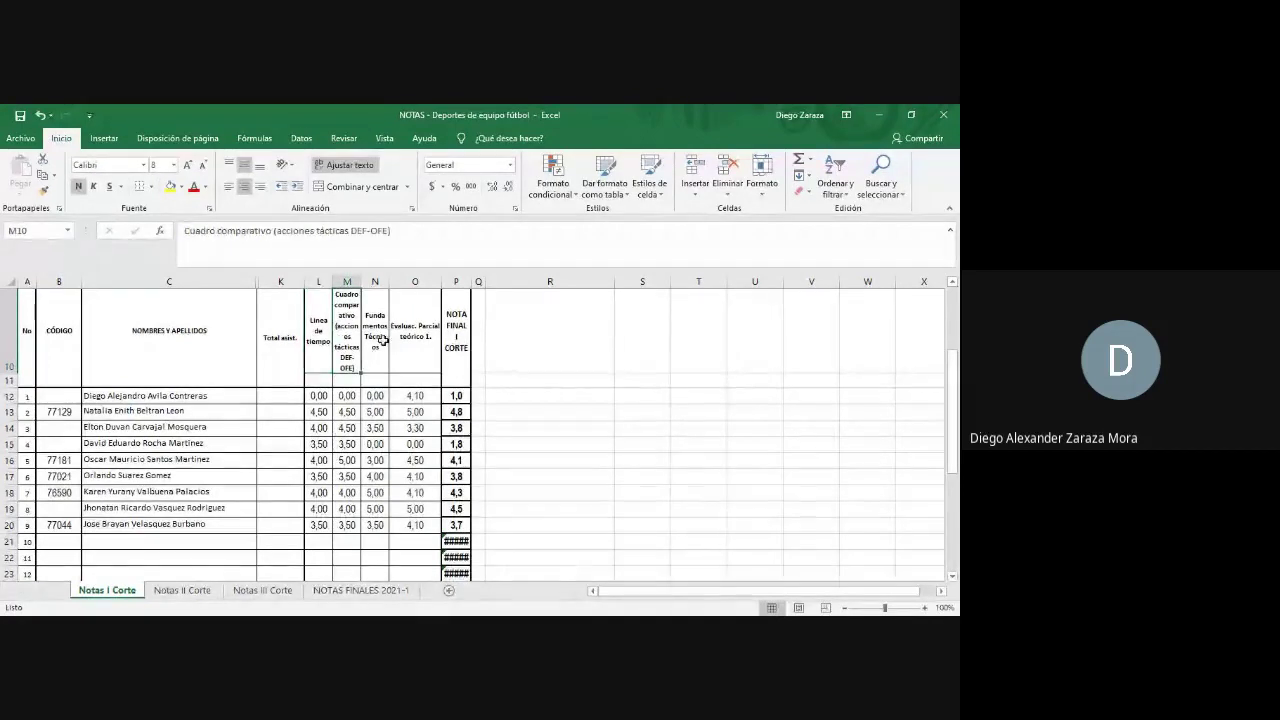
{"action": "left_click", "coordinate": [382, 339]}
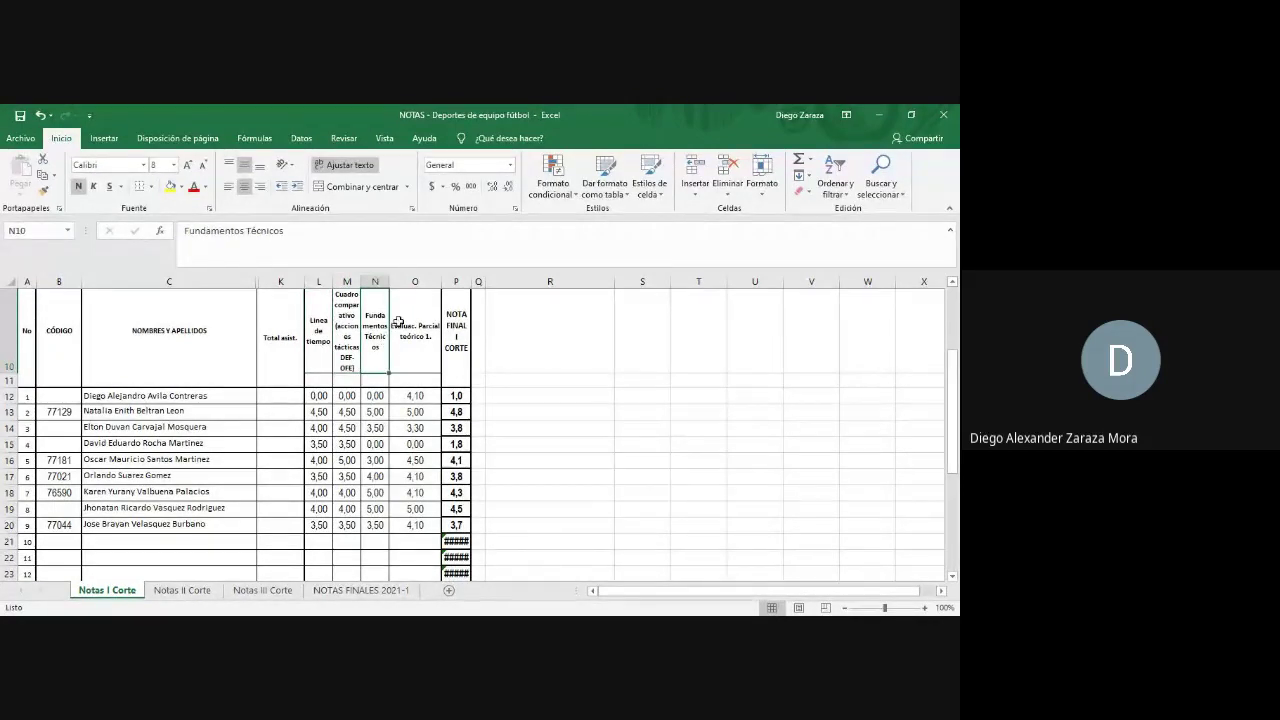
{"action": "left_click", "coordinate": [414, 327]}
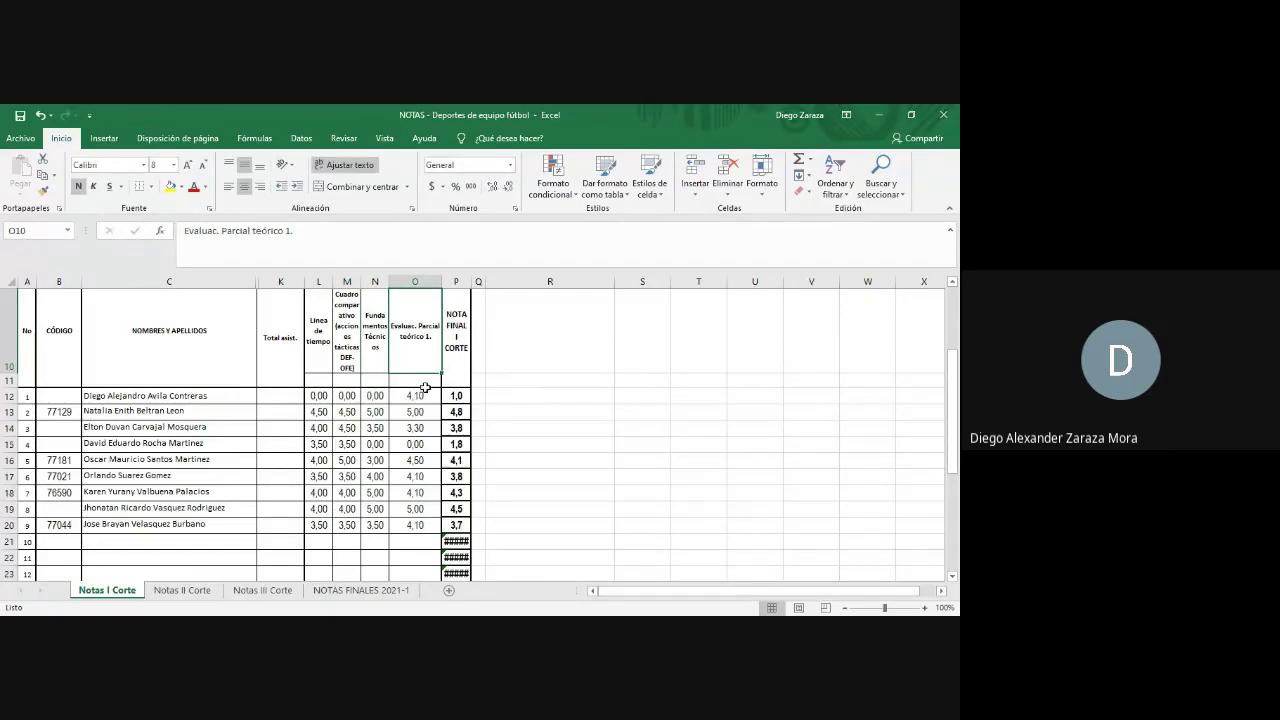
{"action": "left_click", "coordinate": [462, 395]}
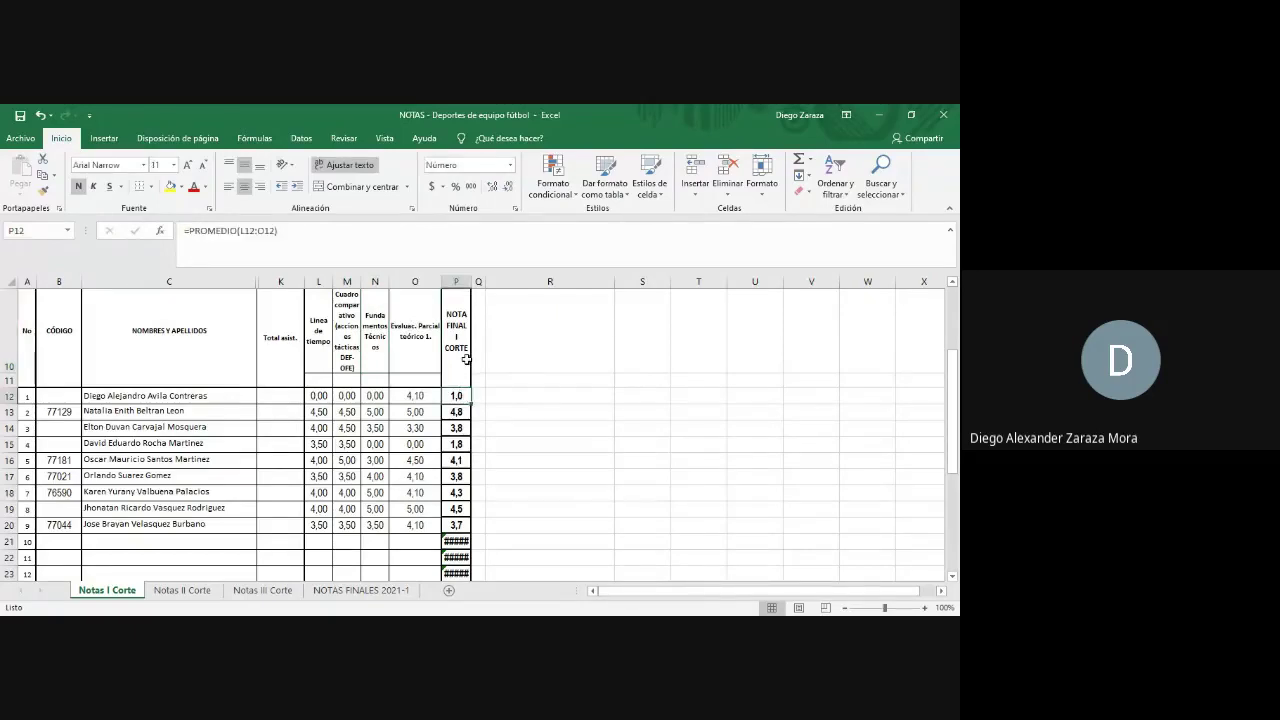
{"action": "left_click_drag", "start_coordinate": [456, 330], "coordinate": [464, 517]}
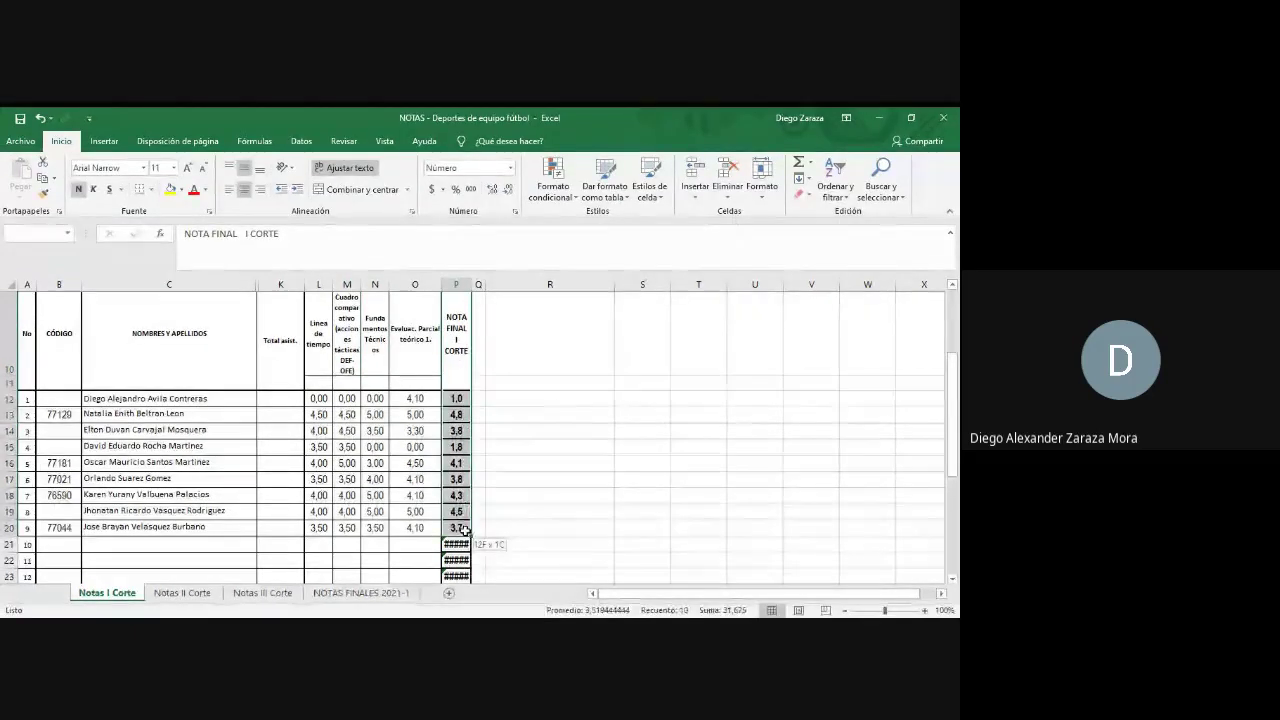
{"action": "left_click", "coordinate": [456, 527]}
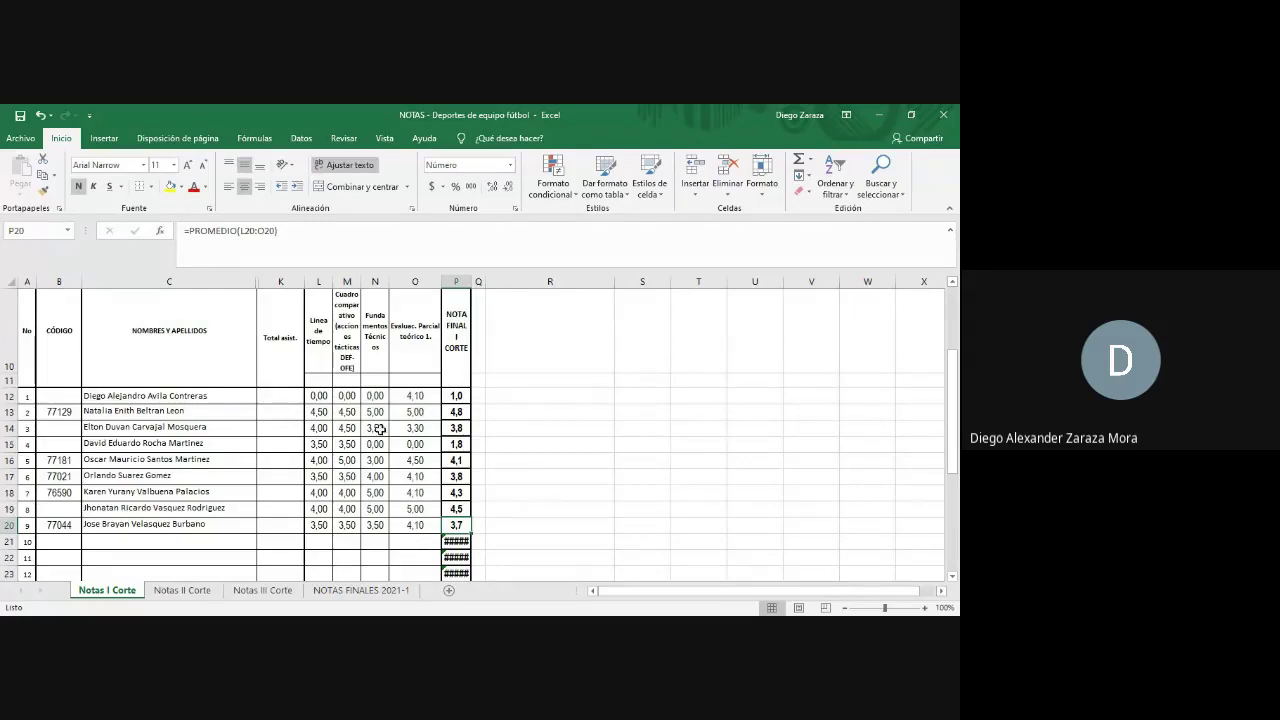
Step: Enter the missing student code for list number 3 in cell B14 of the CÓDIGO column
{"action": "left_click", "coordinate": [66, 396]}
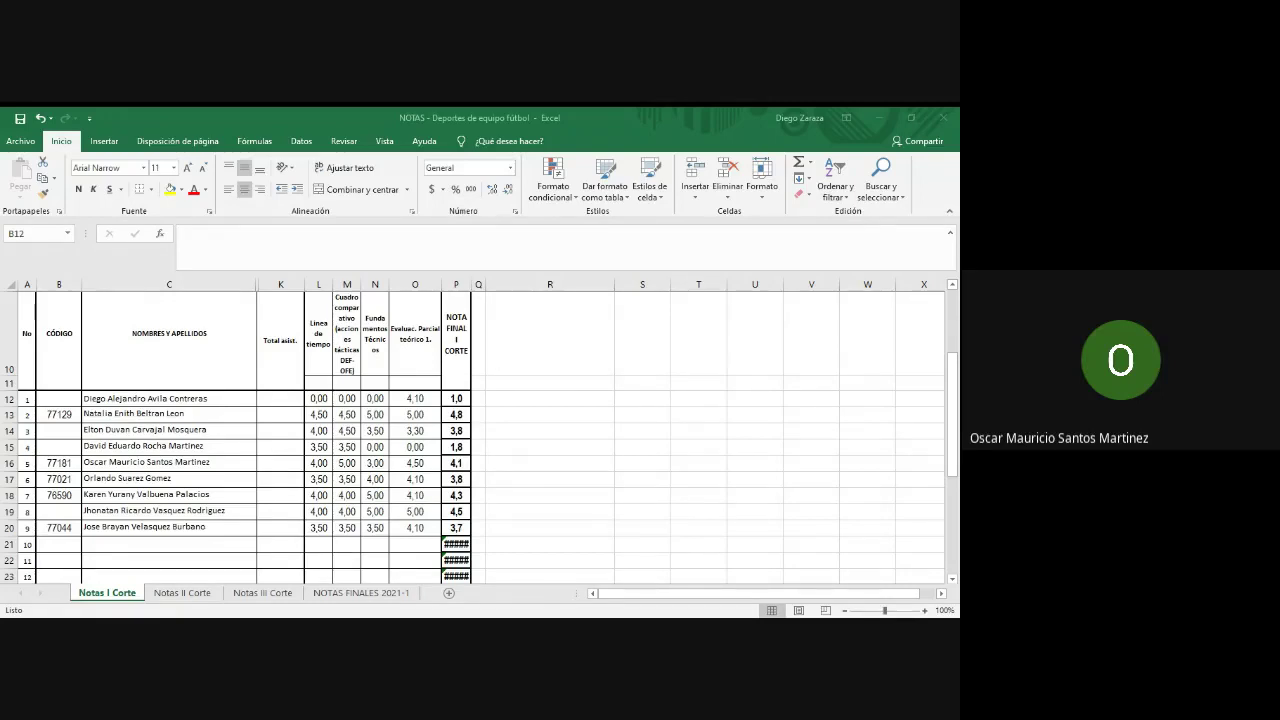
{"action": "left_click", "coordinate": [59, 430]}
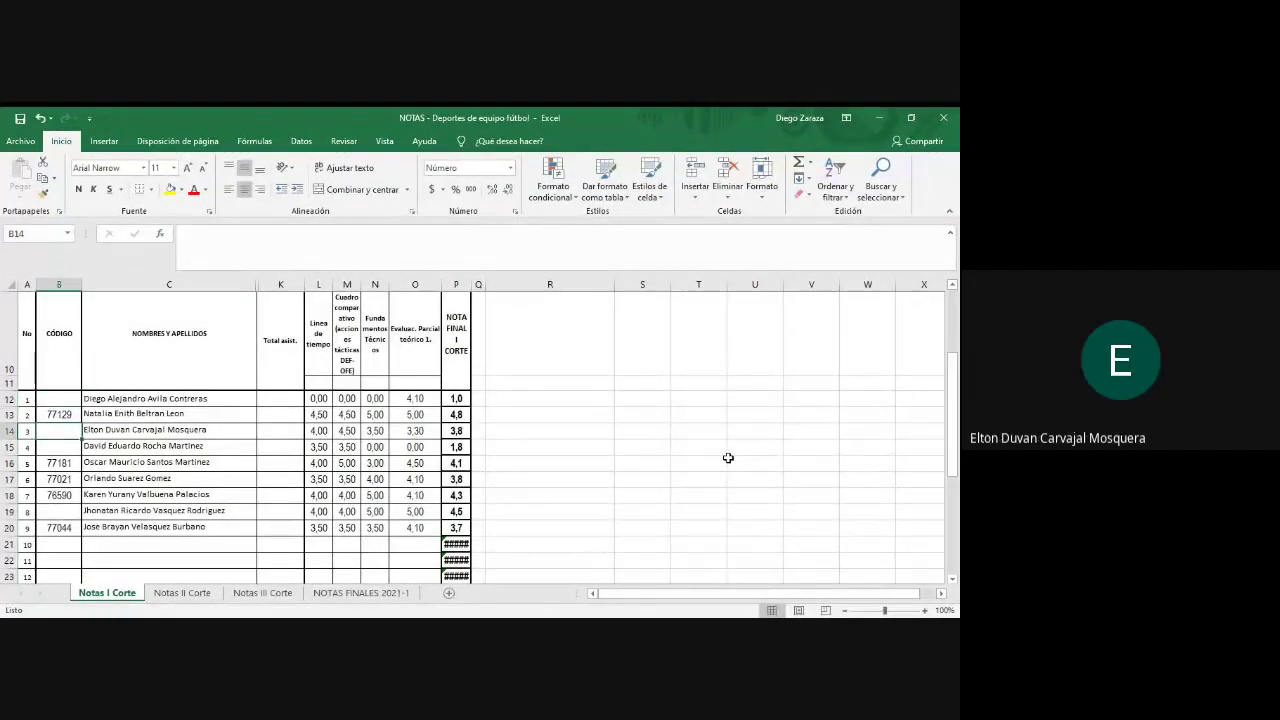
{"action": "type", "text": "7"}
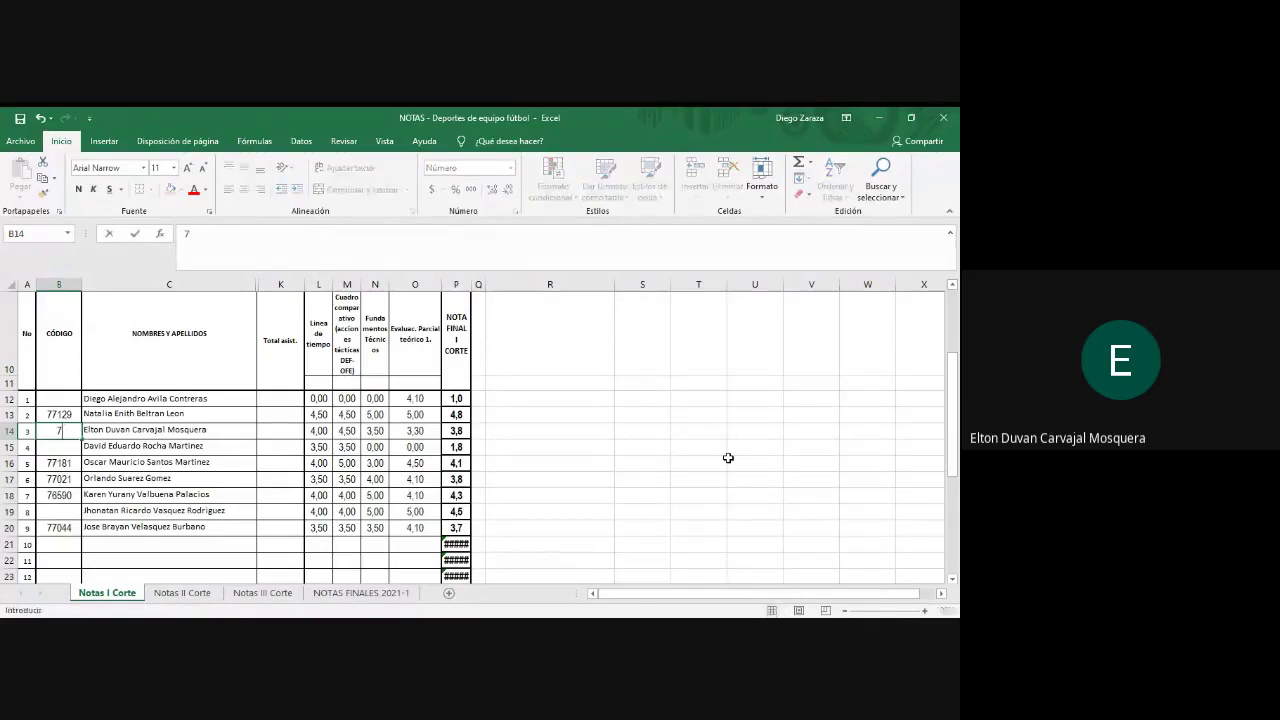
{"action": "type", "text": "6029"}
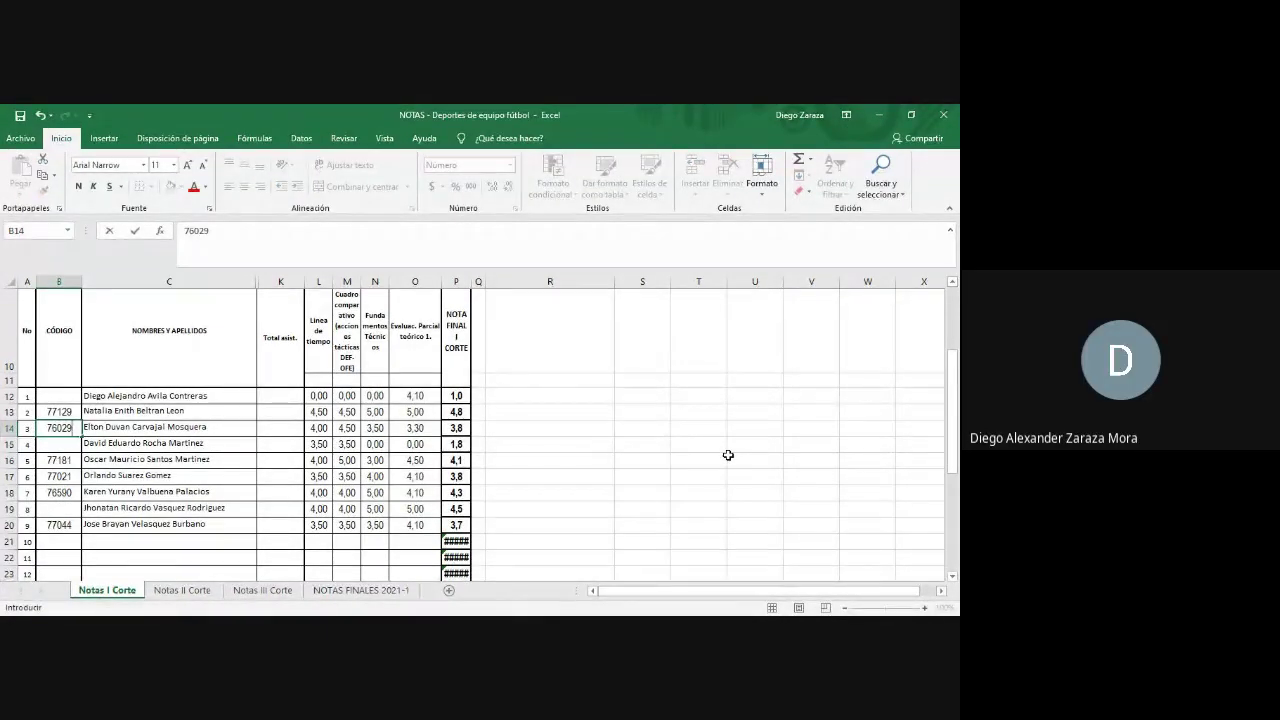
{"action": "key", "text": "Return"}
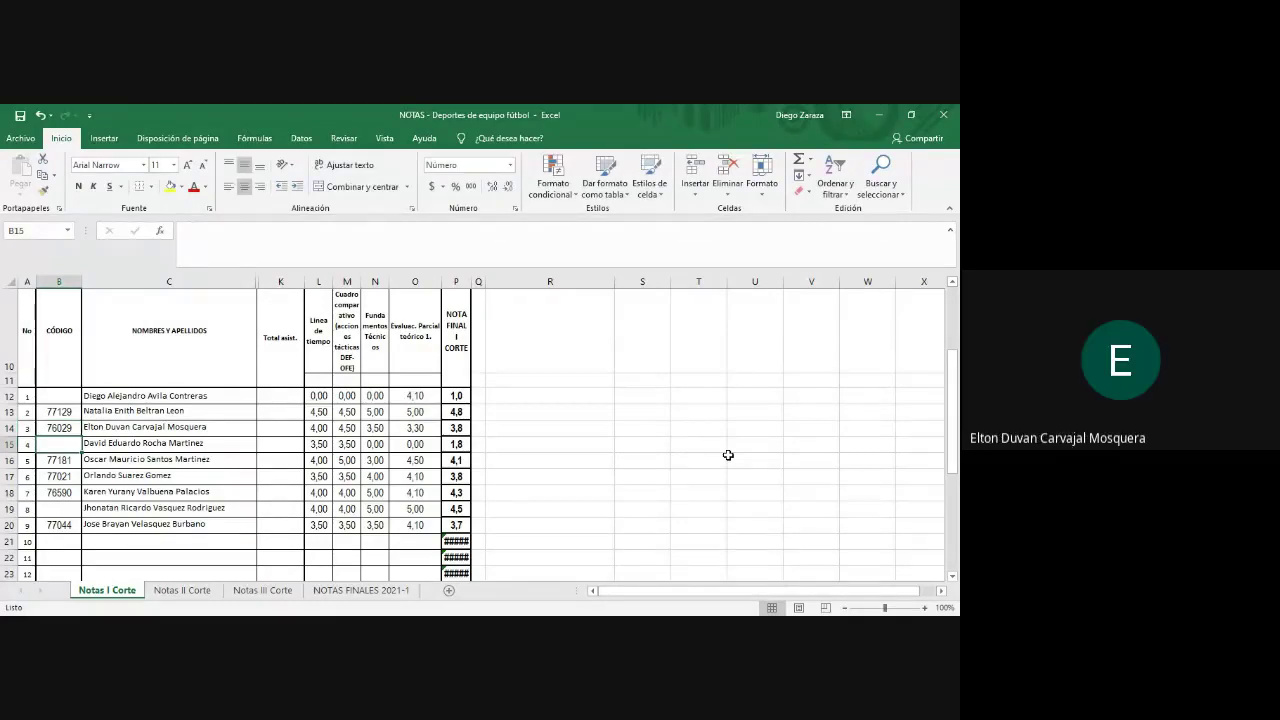
Step: Fill in the missing student code for list number 8 in cell B19
{"action": "key", "text": "Down"}
{"action": "key", "text": "Down"}
{"action": "key", "text": "Down"}
{"action": "key", "text": "Down"}
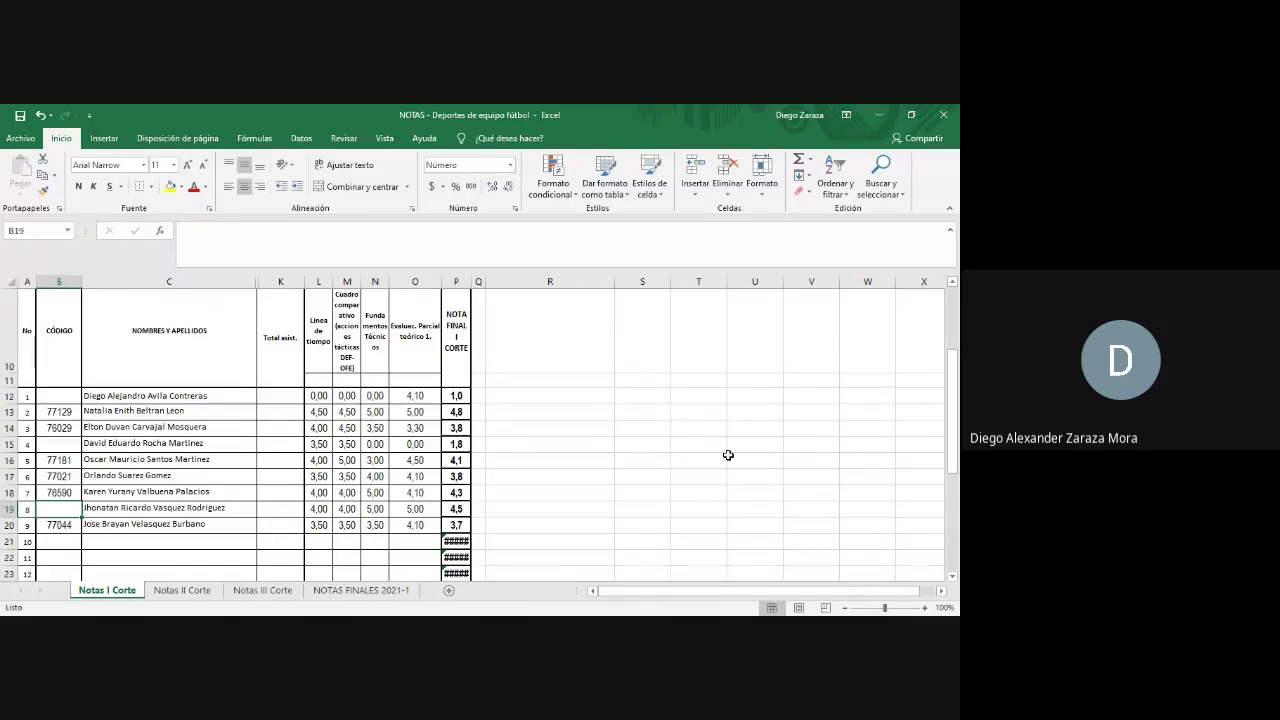
{"action": "type", "text": "77"}
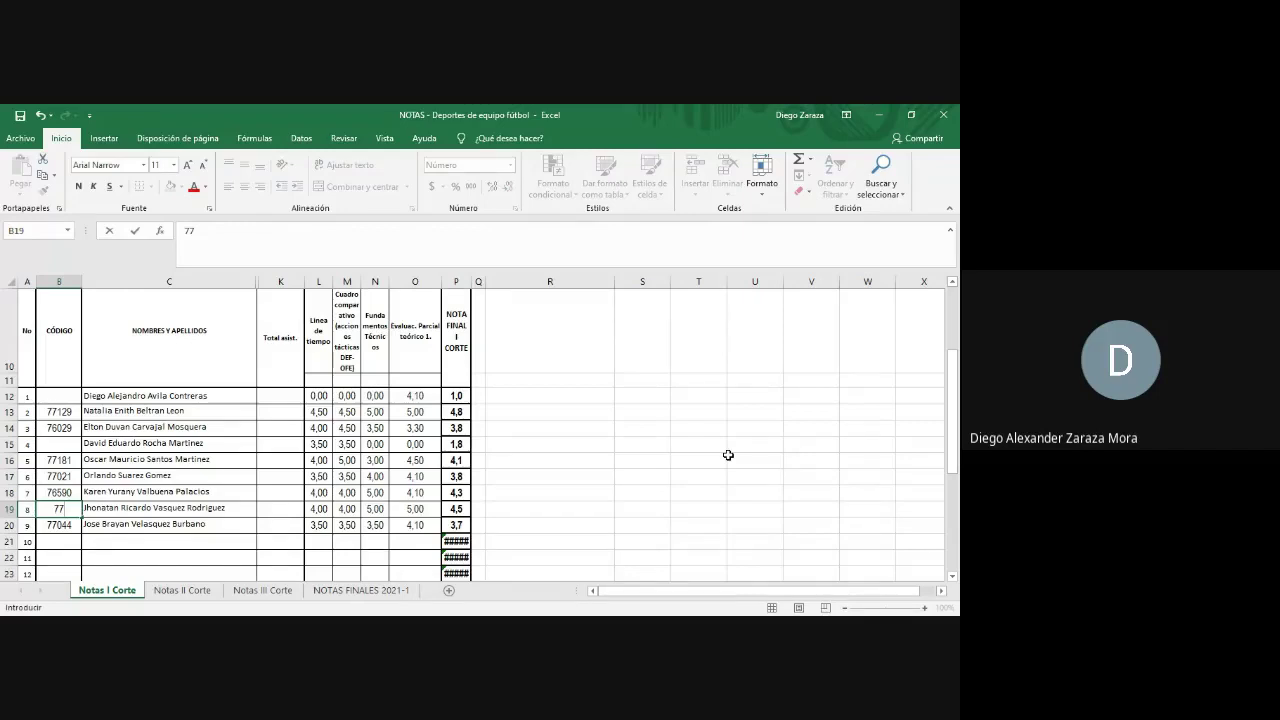
{"action": "type", "text": "306"}
{"action": "key", "text": "Return"}
Step: Check the CÓDIGO column for remaining empty codes and go through the student names down to row 21
{"action": "key", "text": "Up"}
{"action": "key", "text": "Up"}
{"action": "key", "text": "Up"}
{"action": "key", "text": "Up"}
{"action": "key", "text": "Up"}
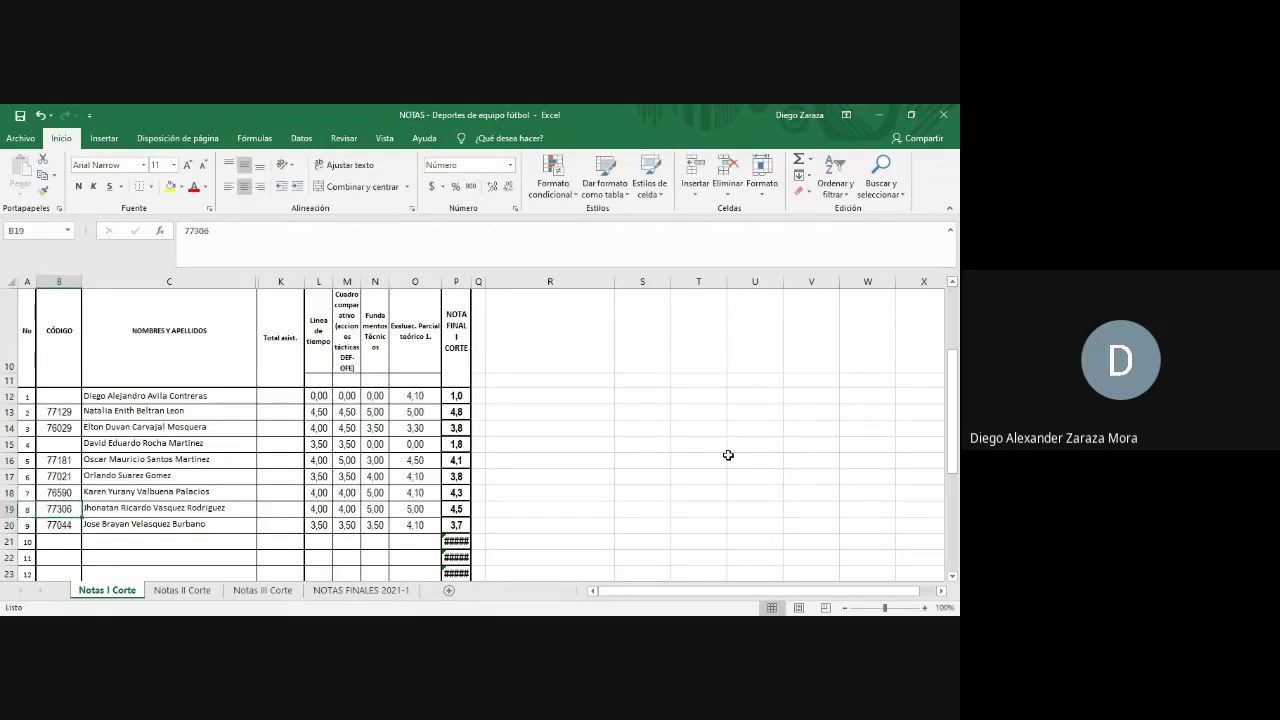
{"action": "key", "text": "Up"}
{"action": "key", "text": "Up"}
{"action": "key", "text": "Up"}
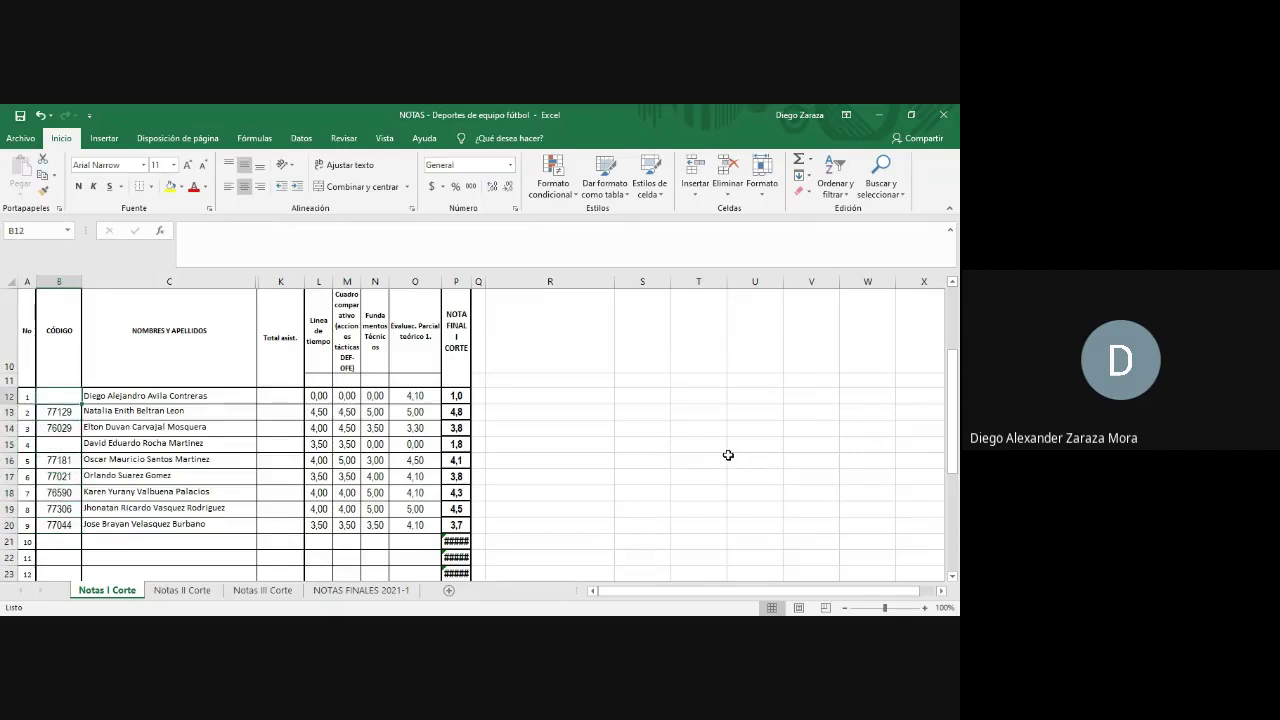
{"action": "key", "text": "Down"}
{"action": "key", "text": "Right"}
{"action": "key", "text": "Down"}
{"action": "key", "text": "Down"}
{"action": "key", "text": "Down"}
{"action": "key", "text": "Down"}
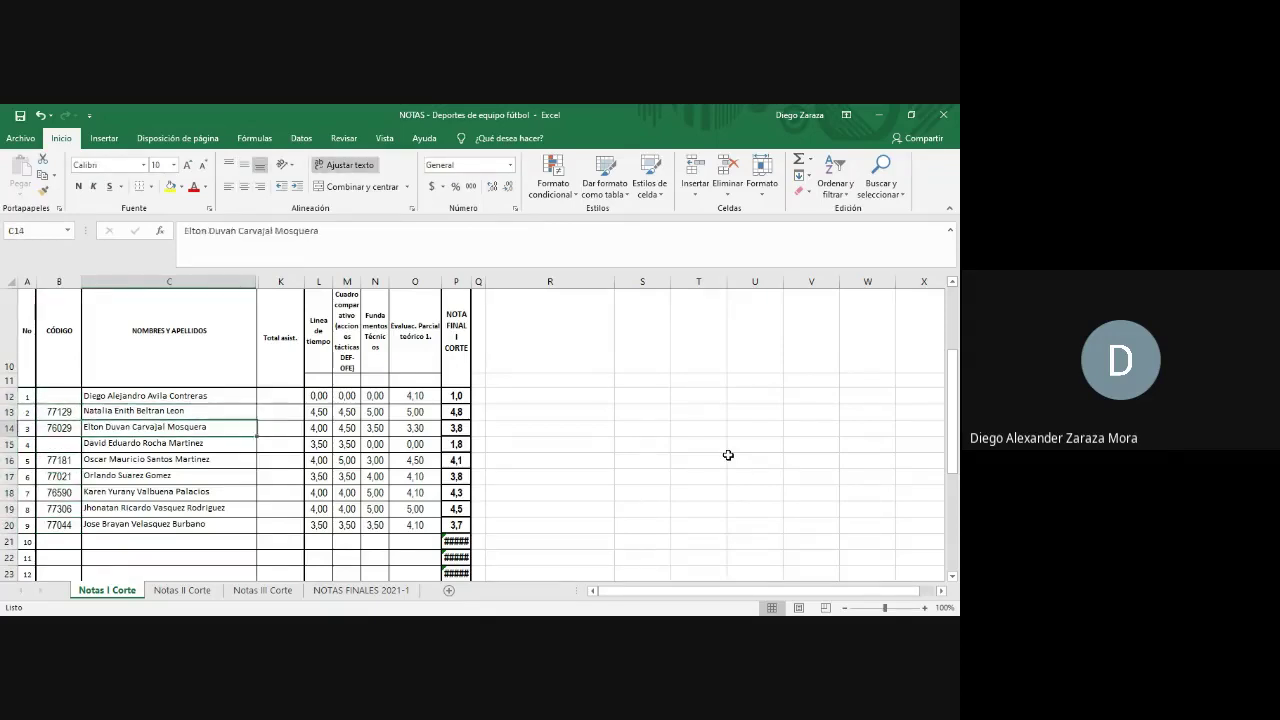
{"action": "key", "text": "Down"}
{"action": "key", "text": "Down"}
{"action": "key", "text": "Down"}
{"action": "key", "text": "Down"}
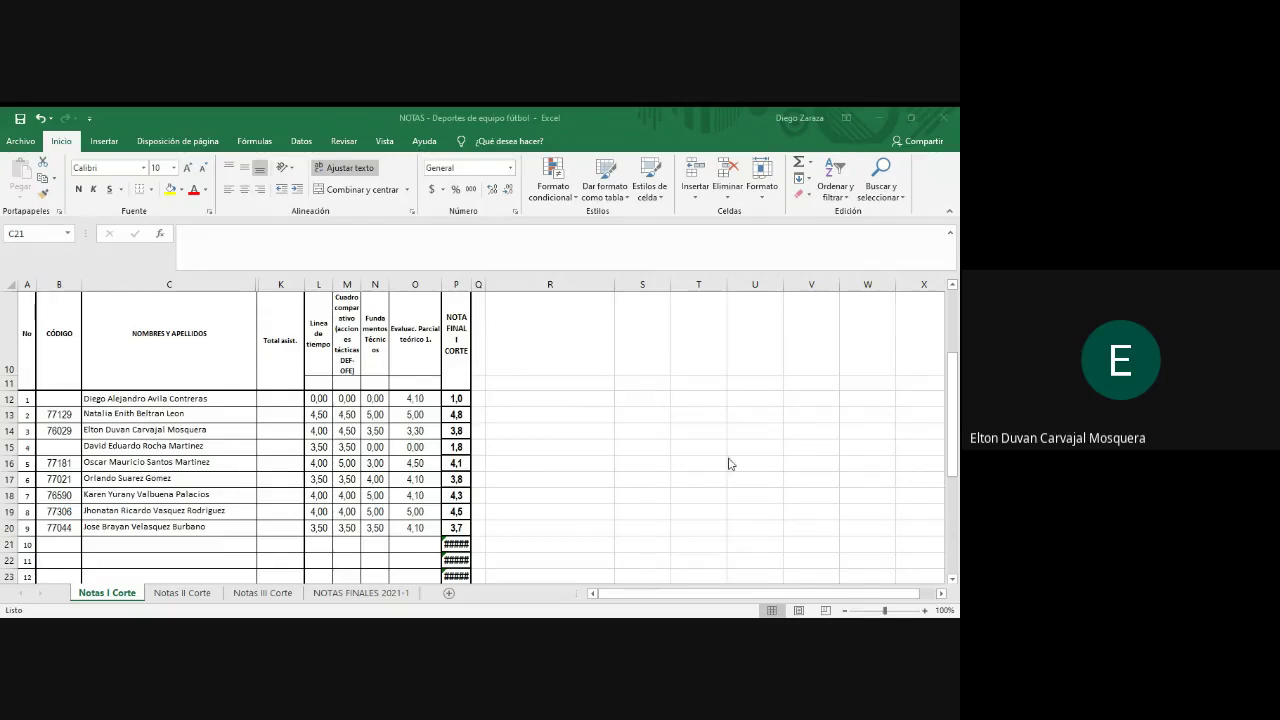
{"action": "key", "text": "alt+Tab"}
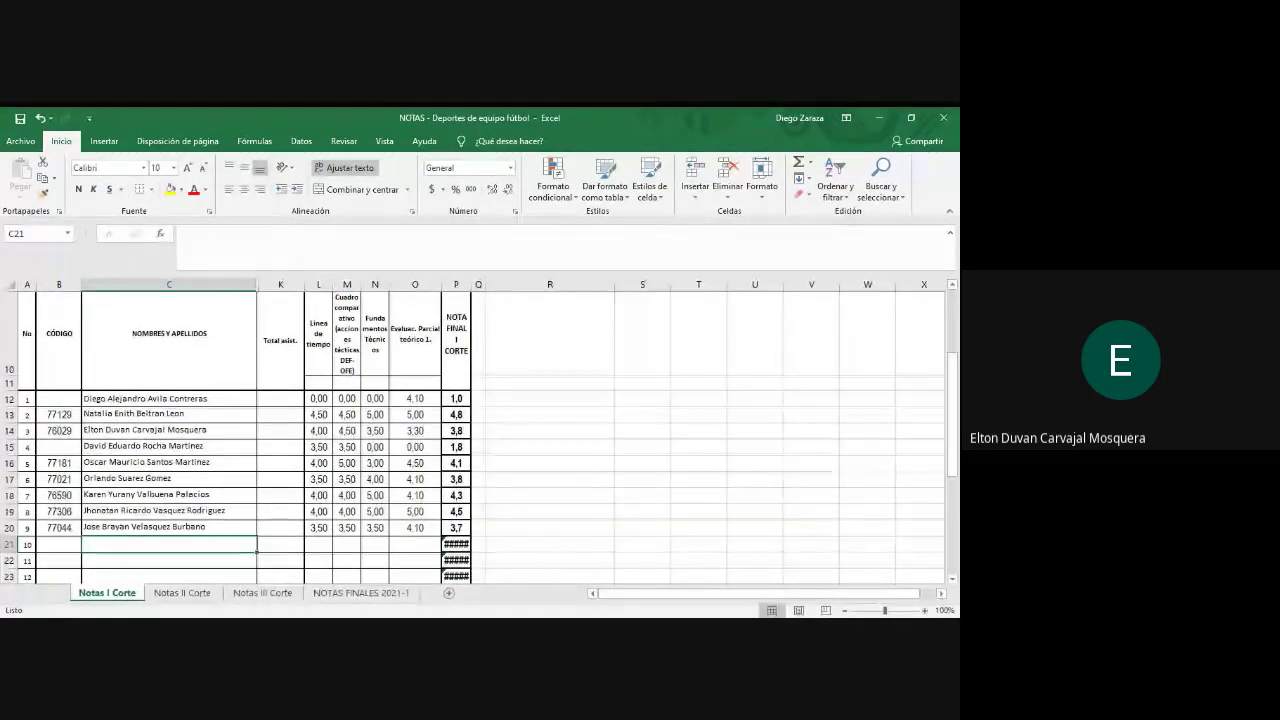
{"action": "key", "text": "alt+Tab"}
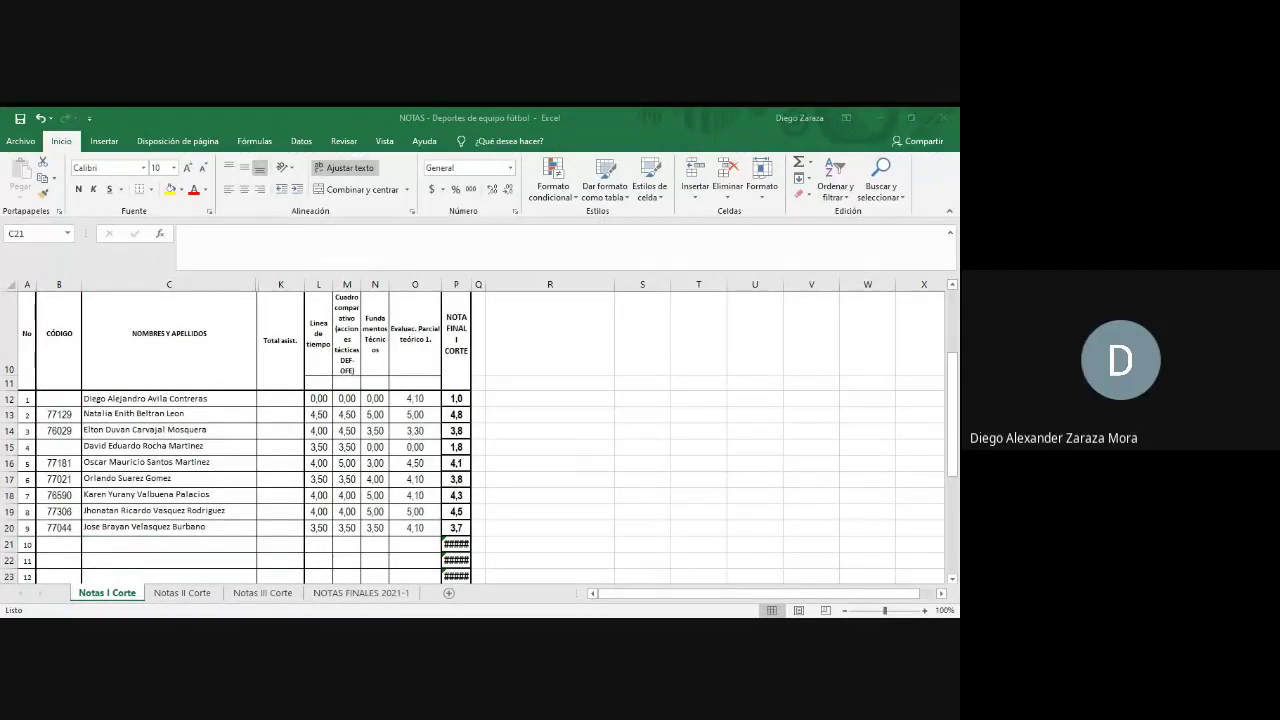
Step: Enlarge the sheet to 110% and review the Línea de tiempo, Cuadro comparativo, Fundamentos Técnicos and Parcial teórico 1 headings
{"action": "left_click", "coordinate": [925, 610]}
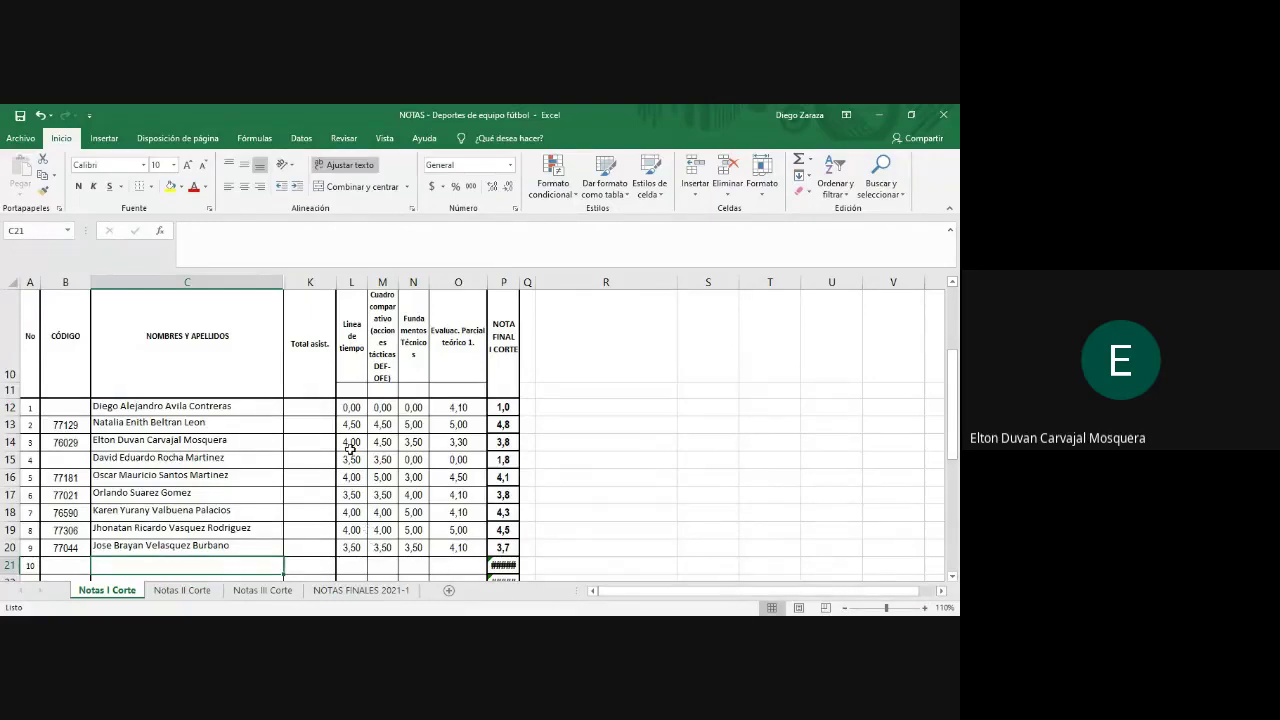
{"action": "left_click", "coordinate": [360, 354]}
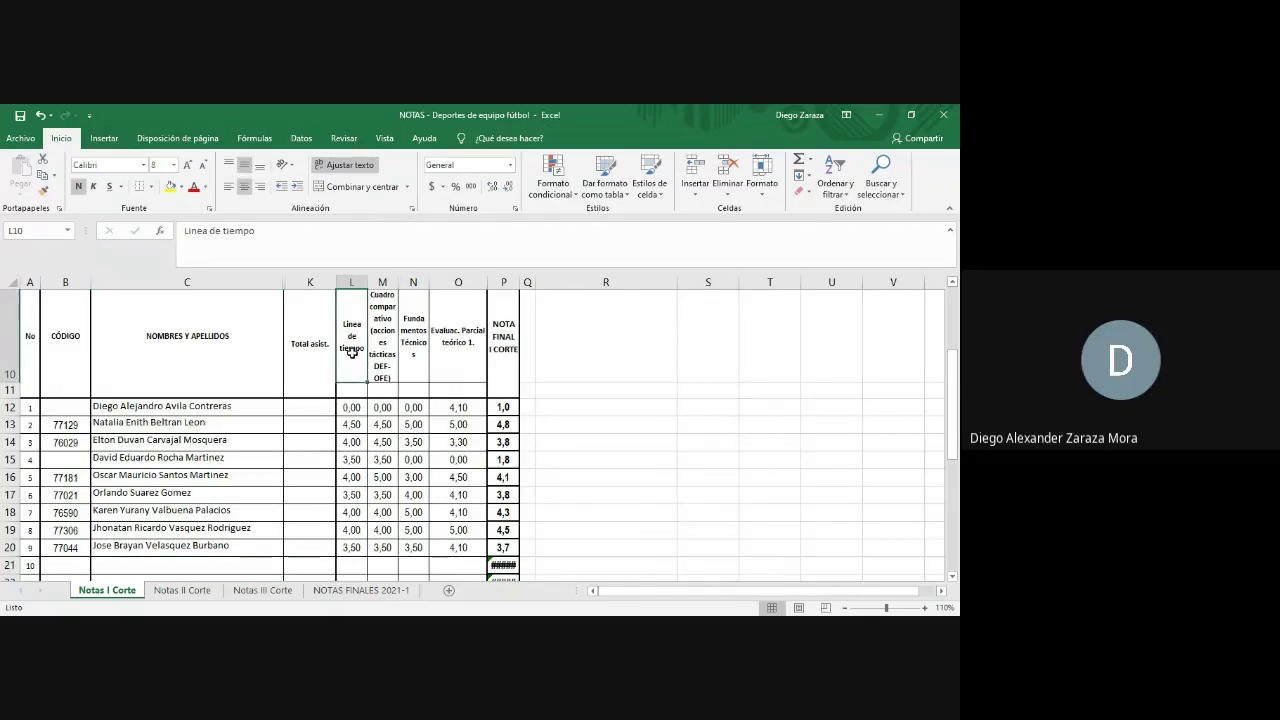
{"action": "left_click", "coordinate": [385, 354]}
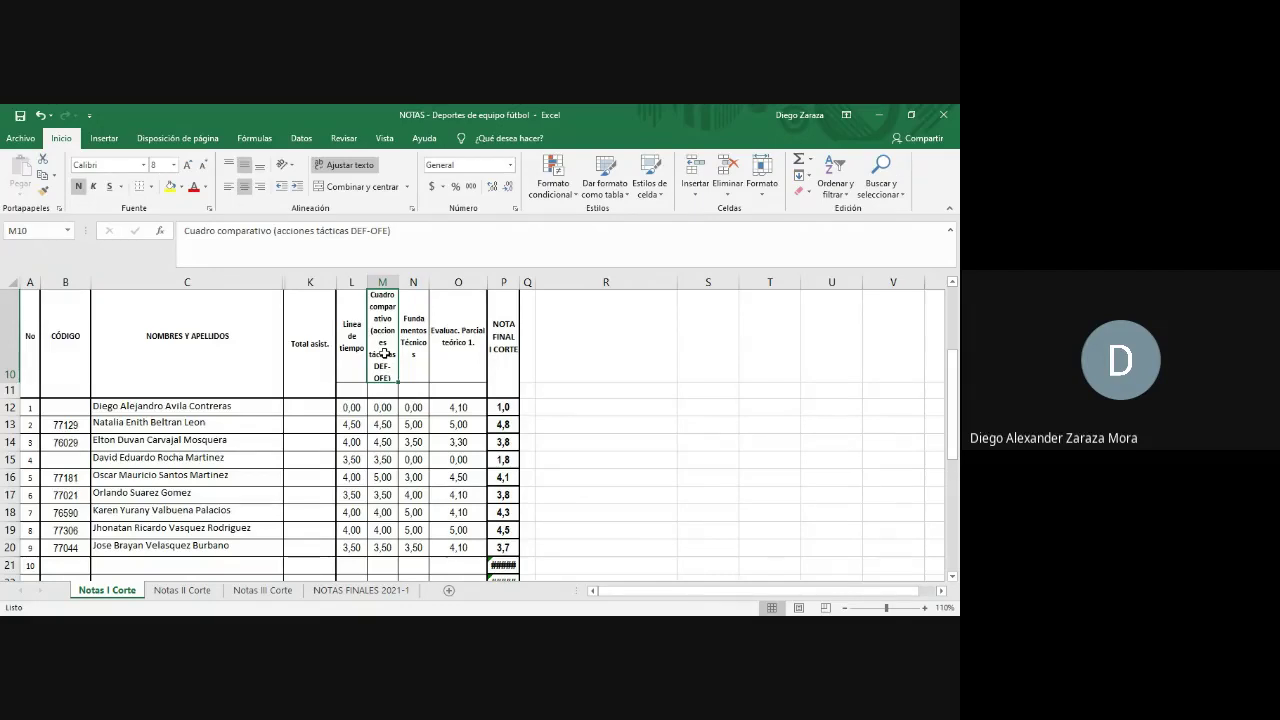
{"action": "left_click", "coordinate": [426, 356]}
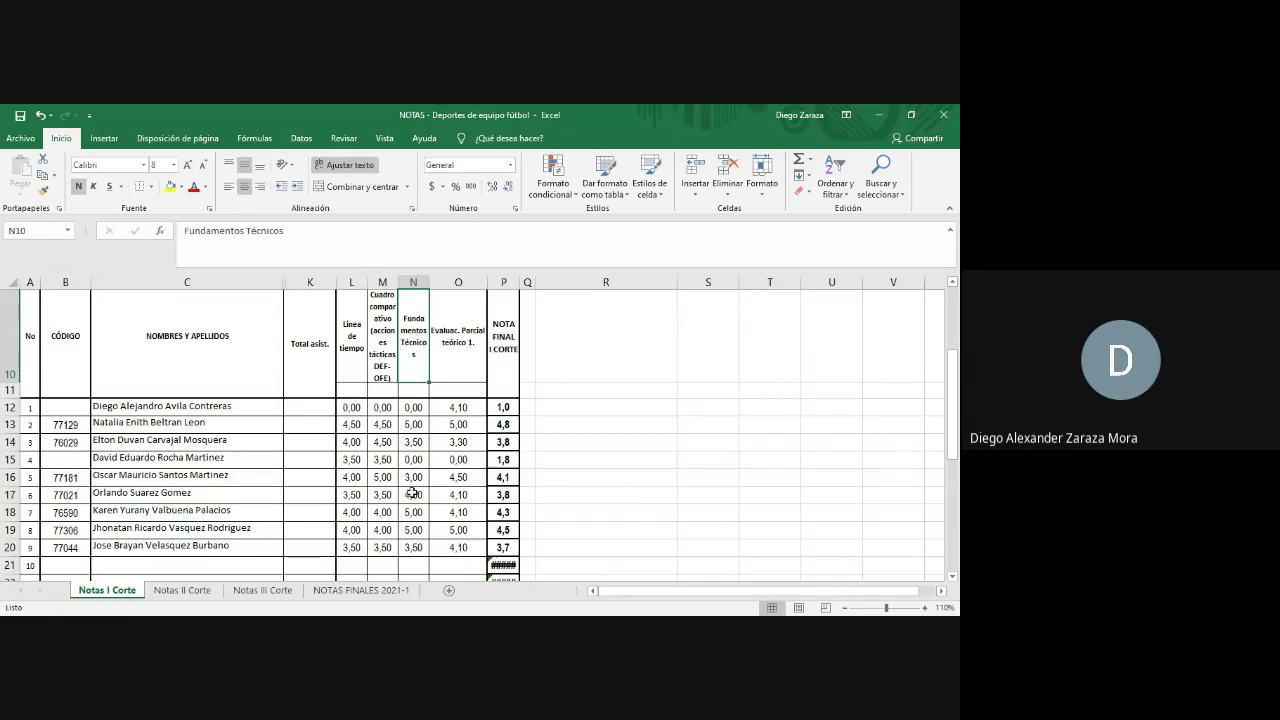
{"action": "left_click", "coordinate": [454, 343]}
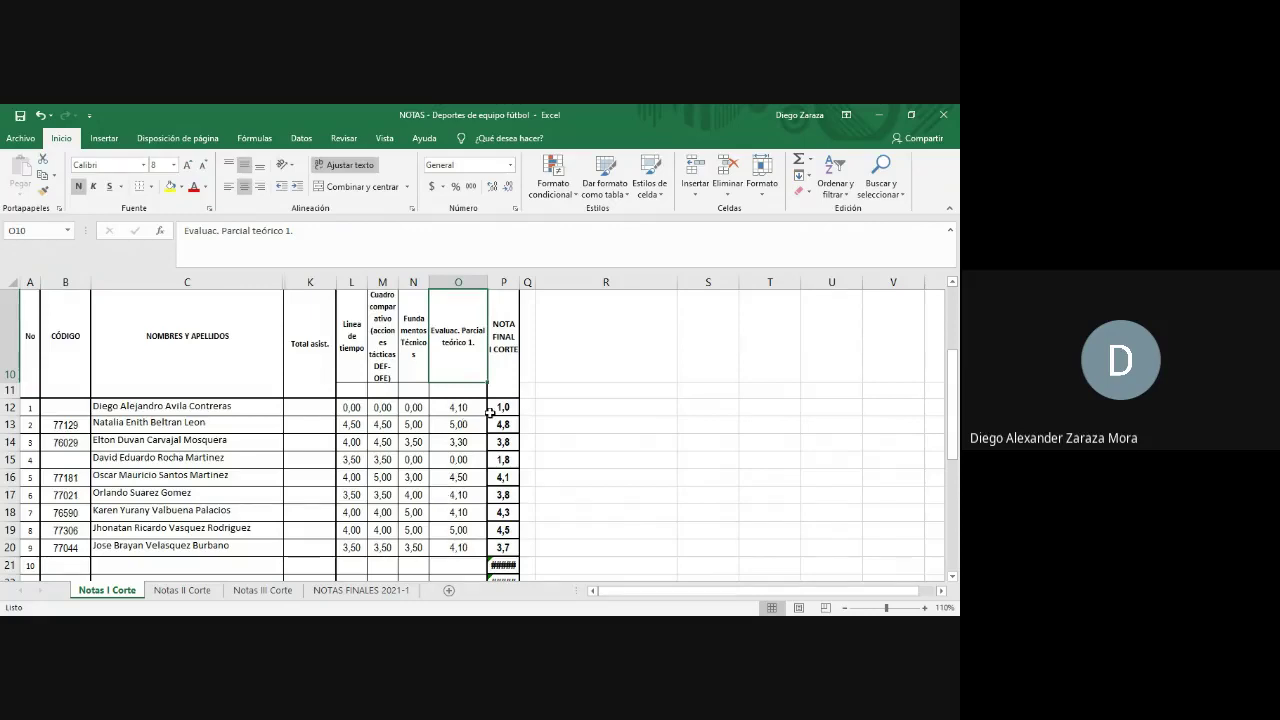
Step: Review the students' Línea de tiempo and Cuadro comparativo grades in rows 13 to 18, and minimize the workbook
{"action": "left_click", "coordinate": [360, 424]}
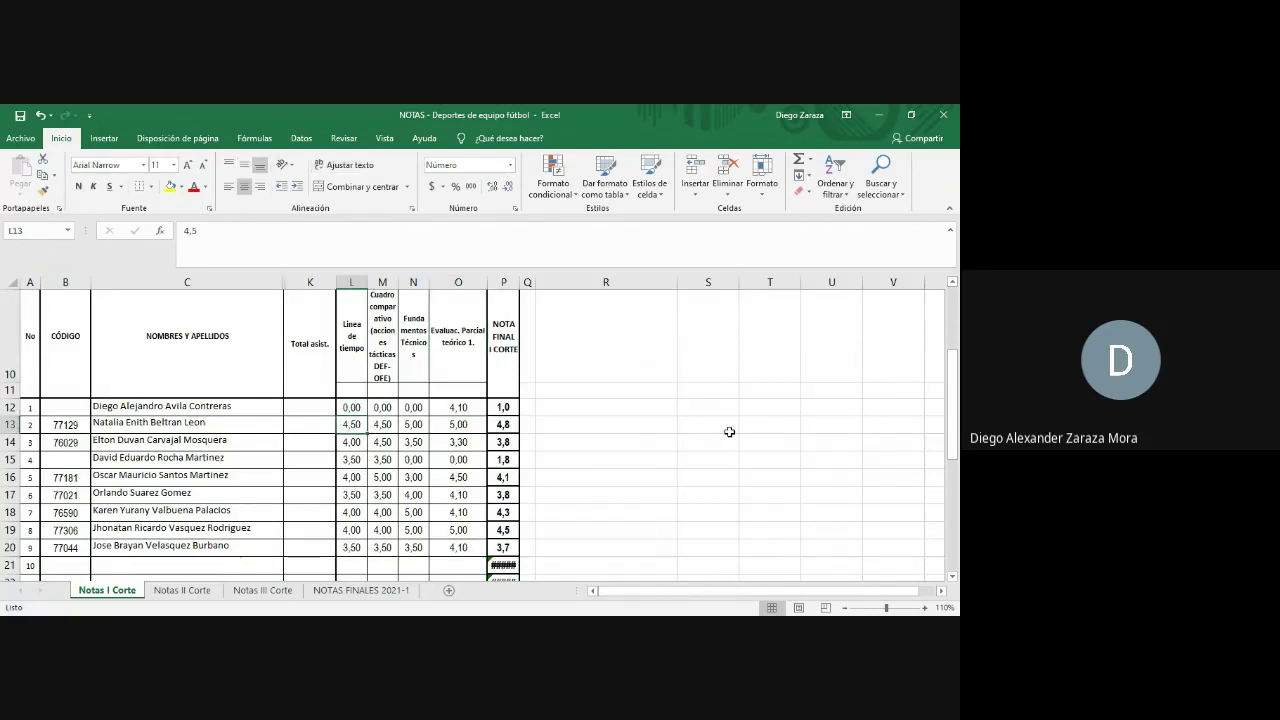
{"action": "key", "text": "Down"}
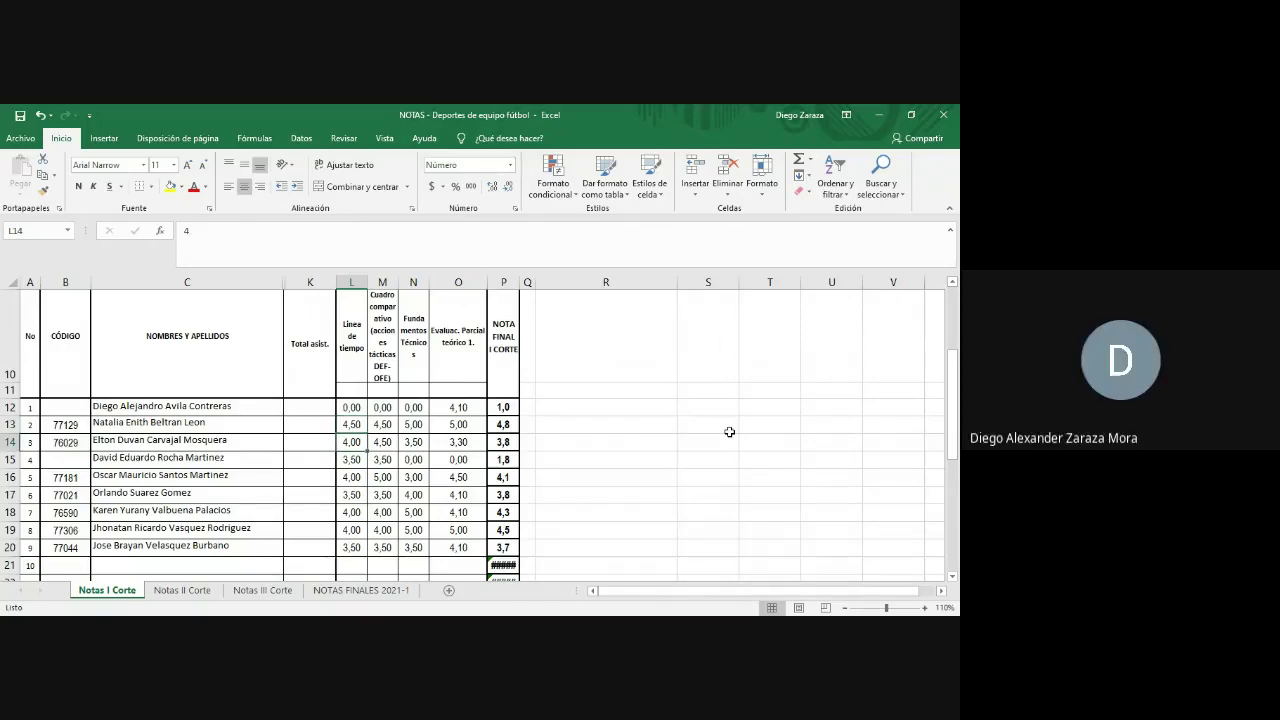
{"action": "key", "text": "Down"}
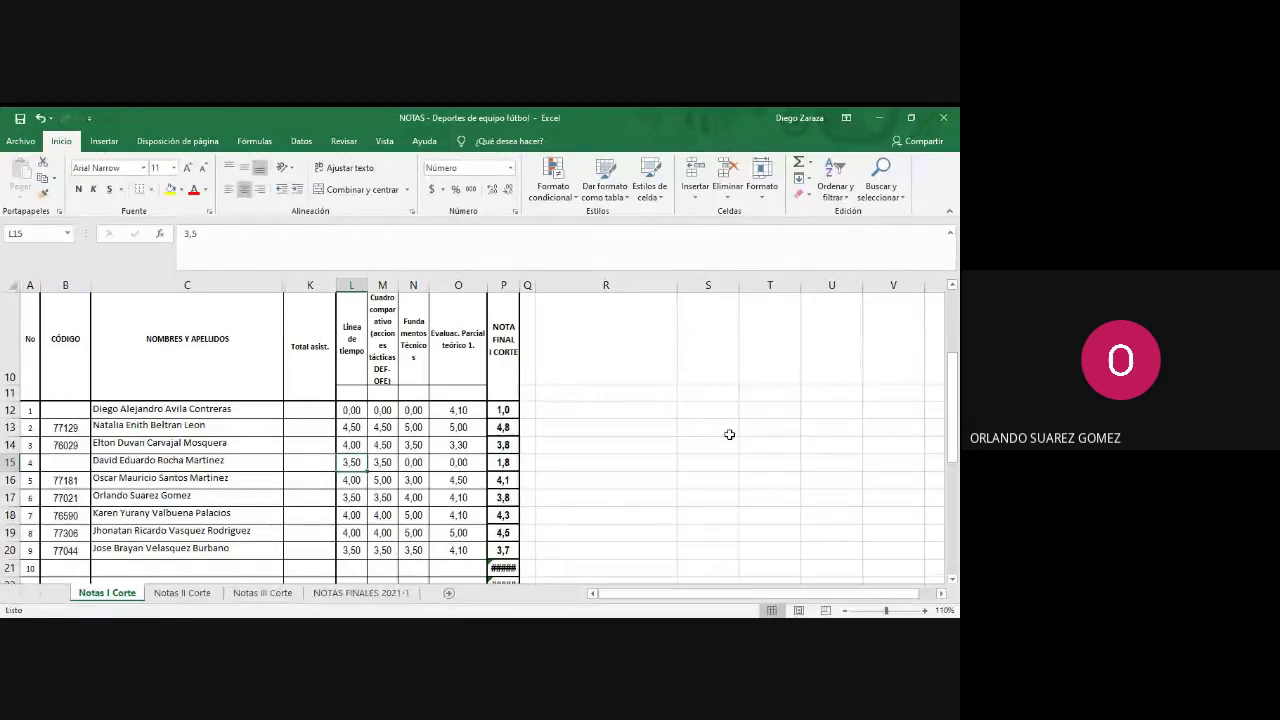
{"action": "key", "text": "Down"}
{"action": "key", "text": "Down"}
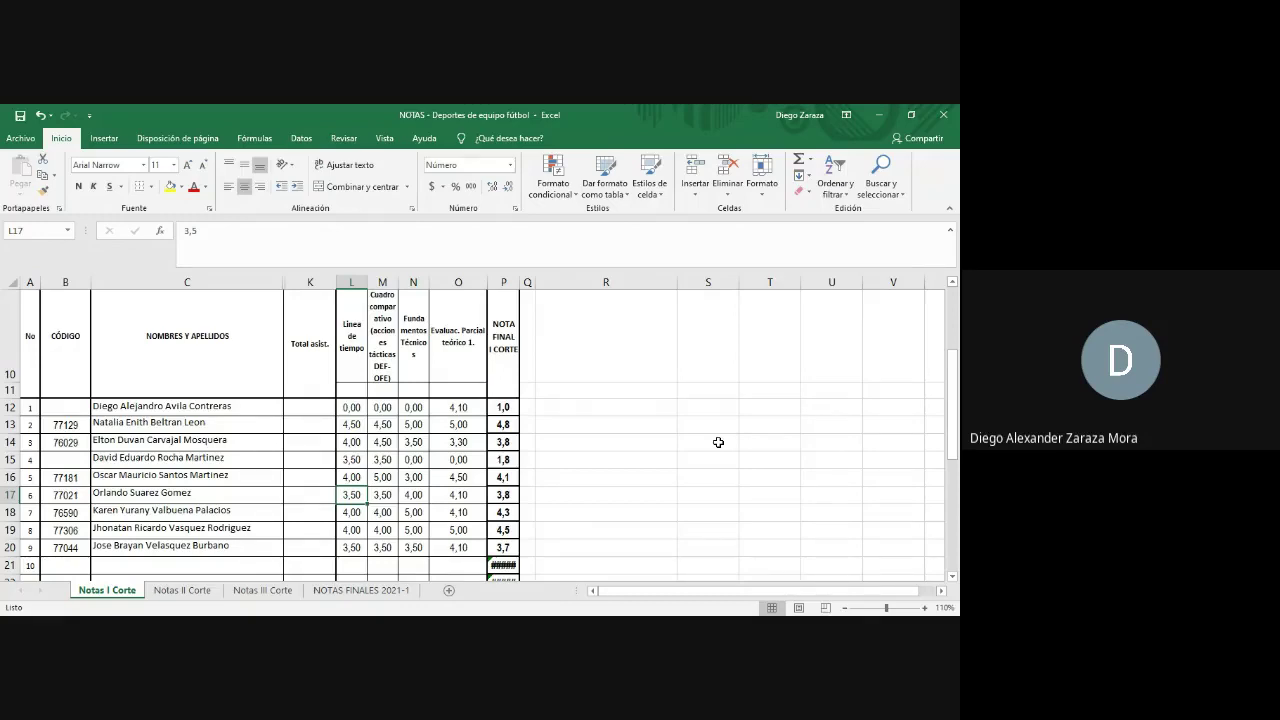
{"action": "left_click", "coordinate": [386, 509]}
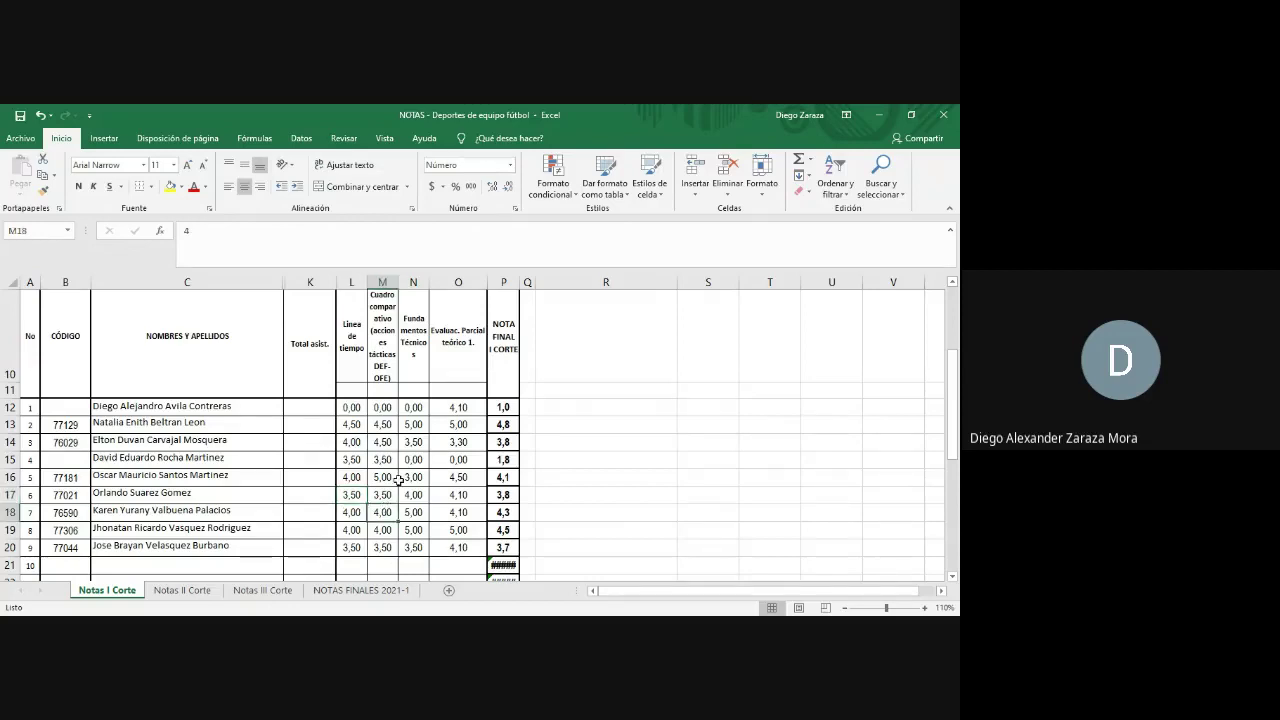
{"action": "left_click", "coordinate": [357, 495]}
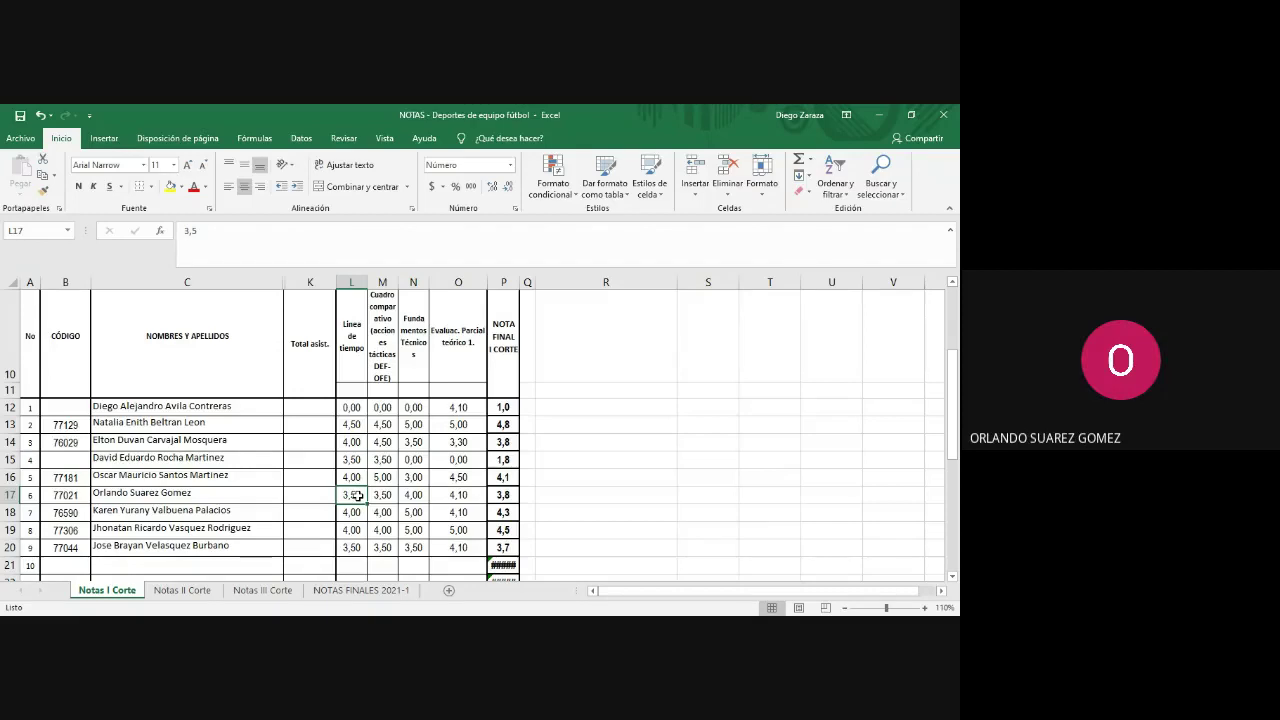
{"action": "left_click", "coordinate": [380, 495]}
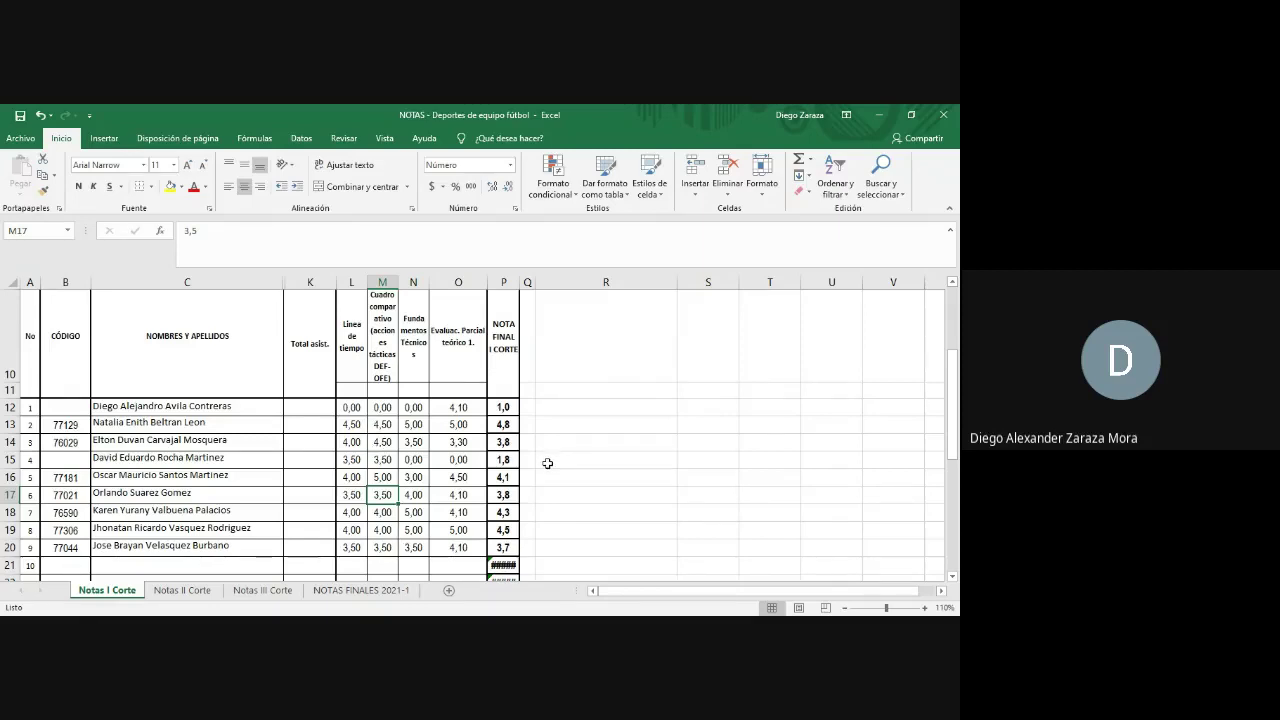
{"action": "left_click", "coordinate": [374, 481]}
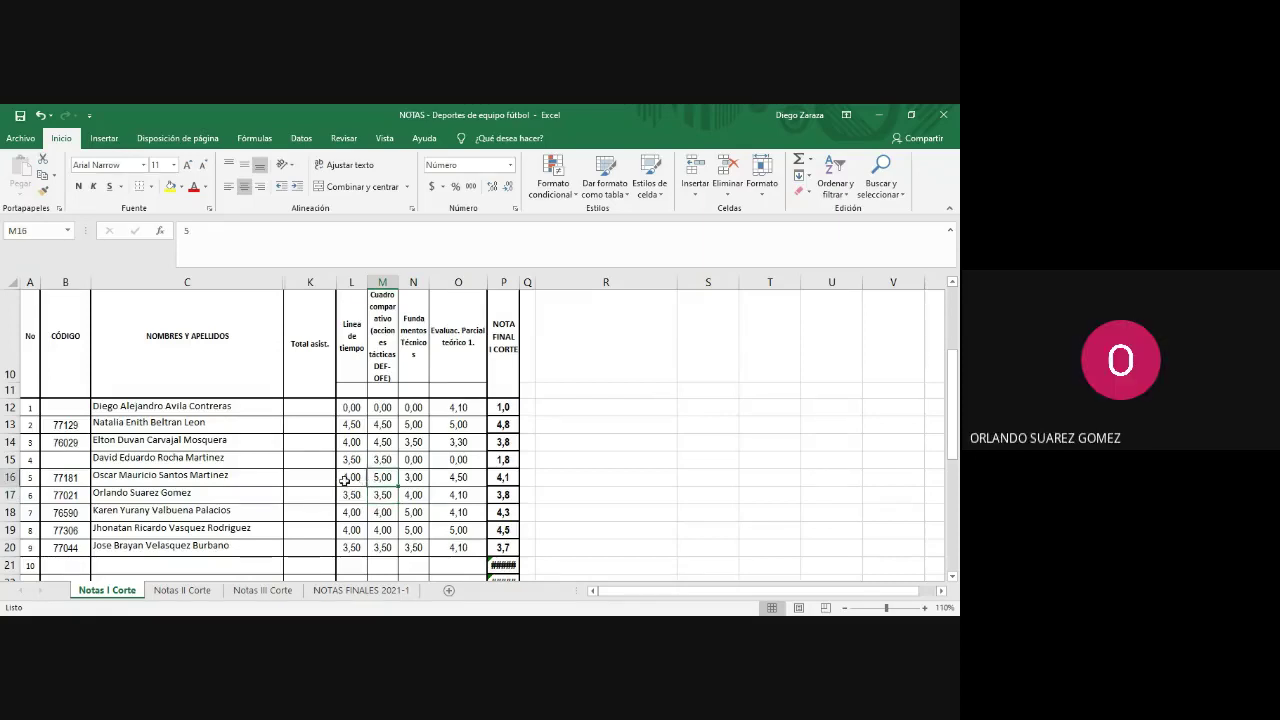
{"action": "left_click", "coordinate": [346, 481]}
{"action": "left_click", "coordinate": [359, 493]}
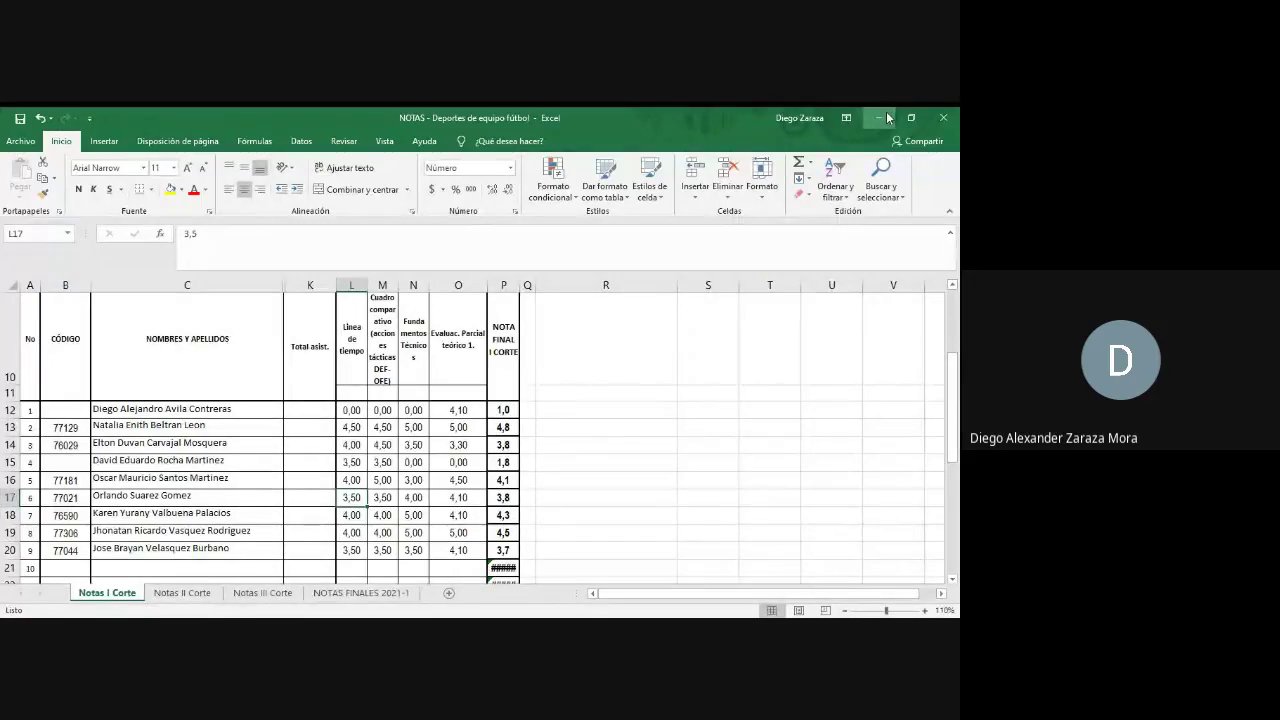
{"action": "left_click", "coordinate": [886, 117]}
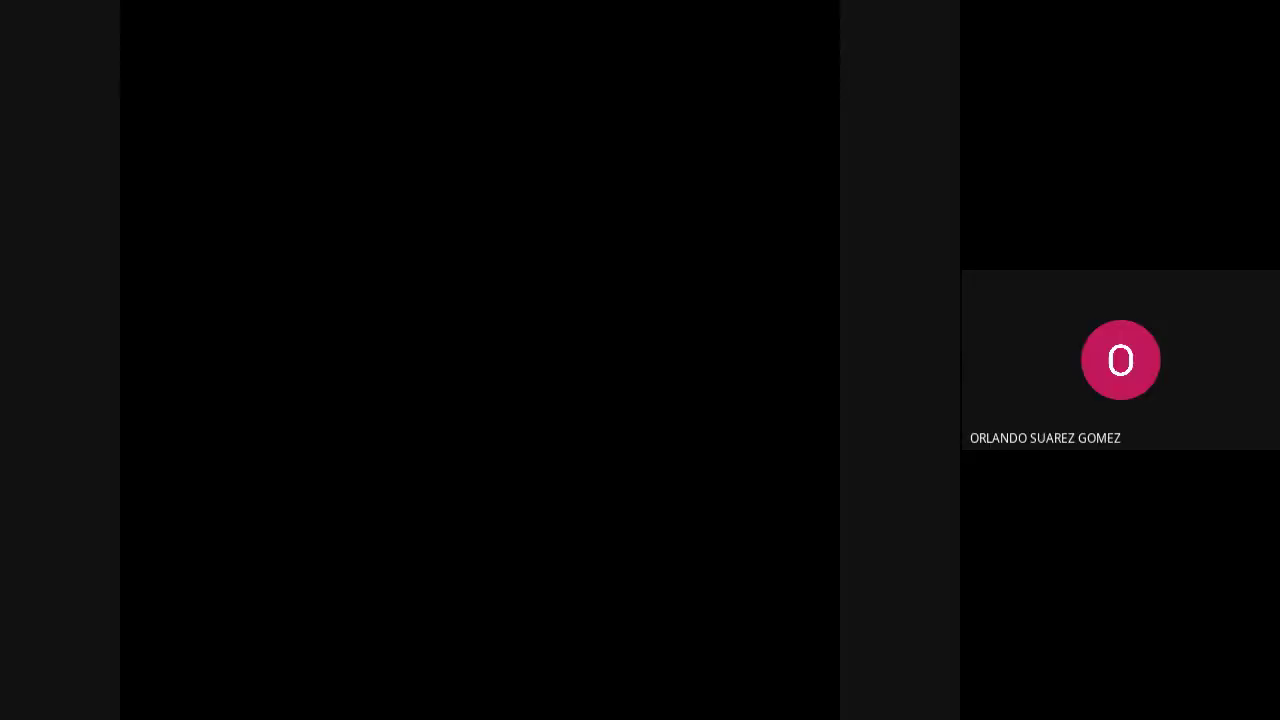